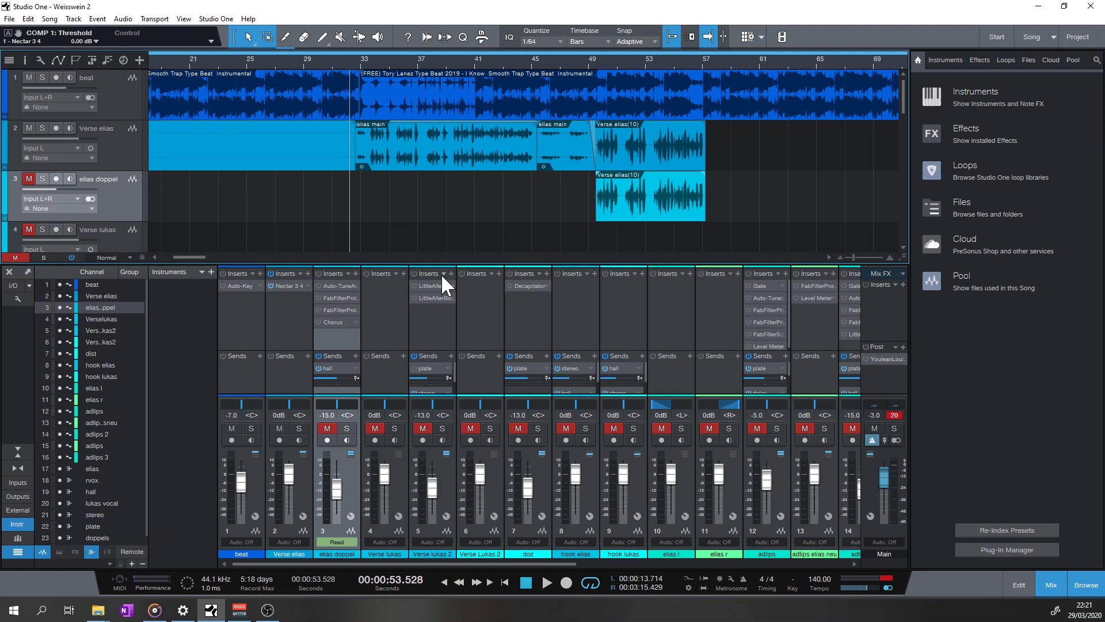
Step: Play the song from just before the vocal on track 2, and open the Nectar 3 insert on that channel
left_click(345, 61)
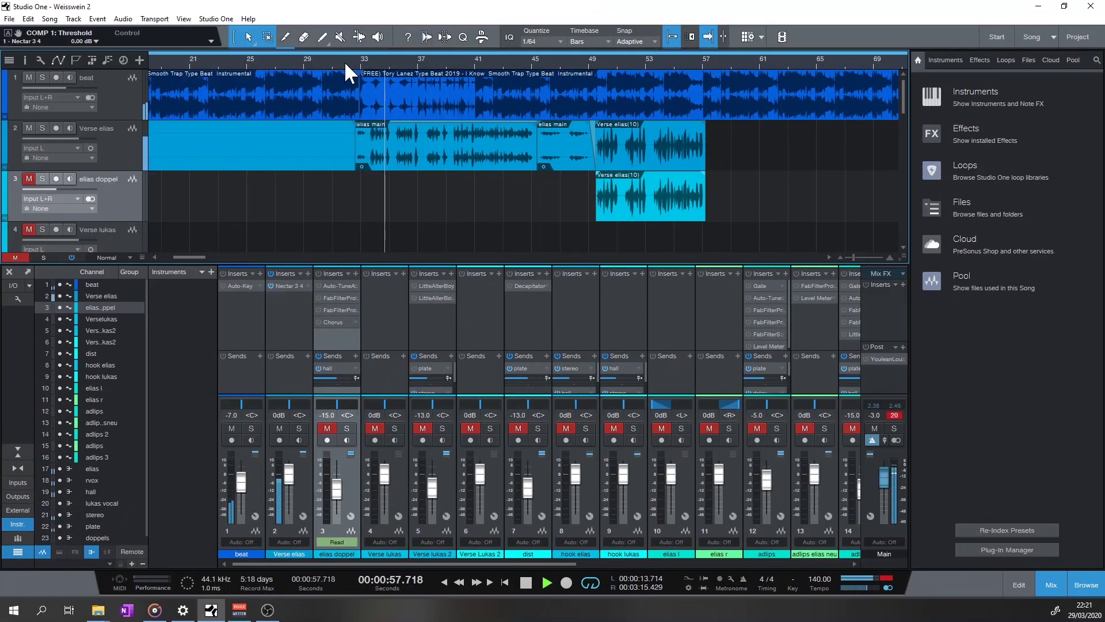
key("space")
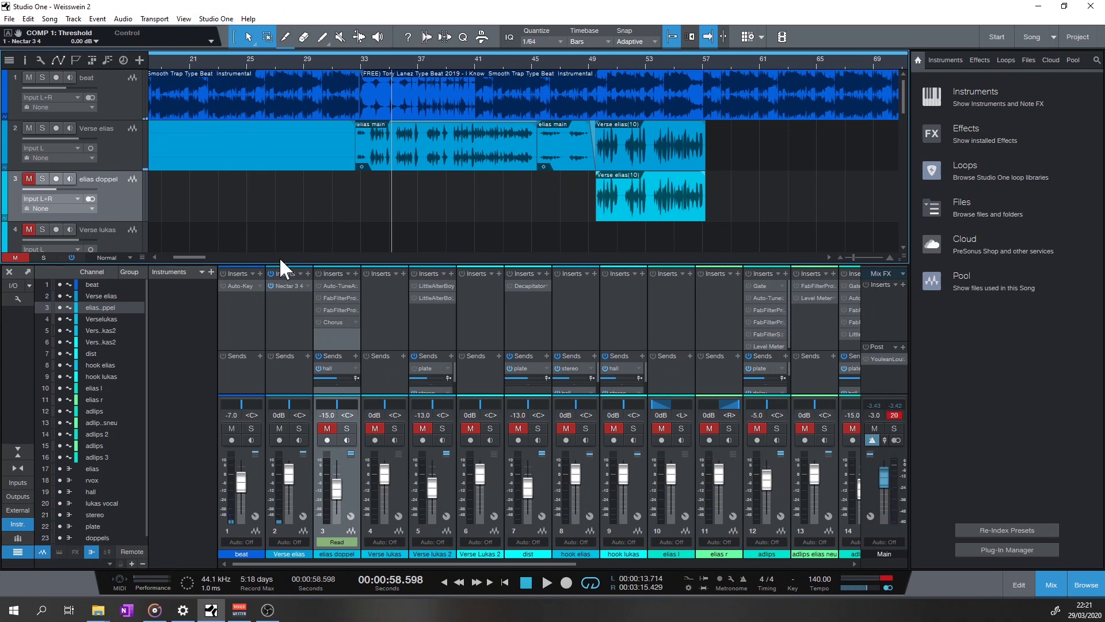
left_click(286, 285)
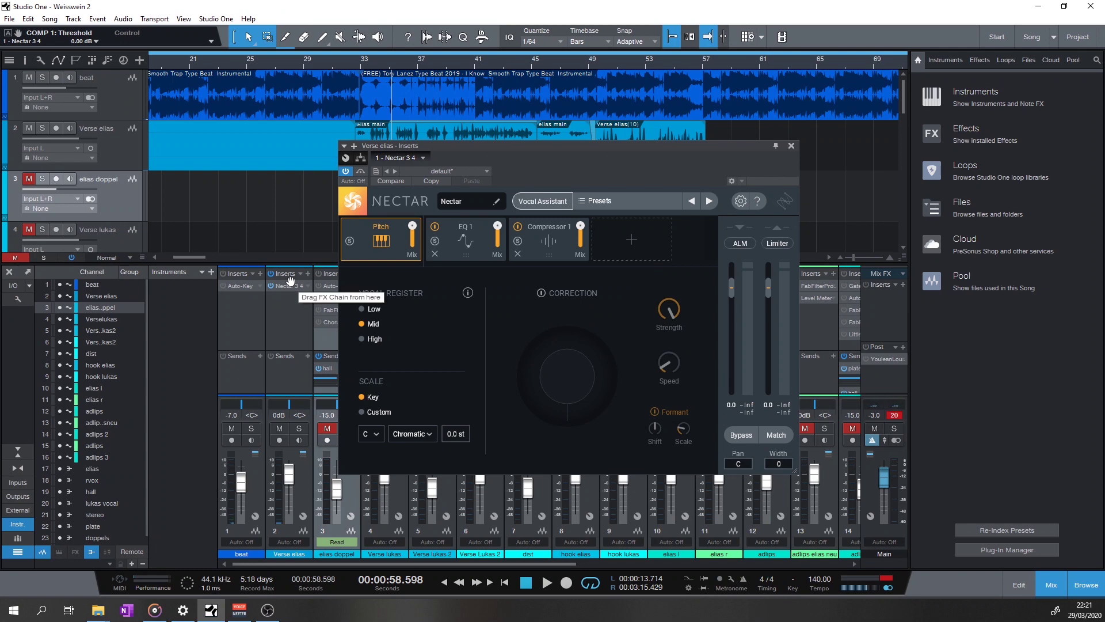
left_click_drag(574, 147, 703, 140)
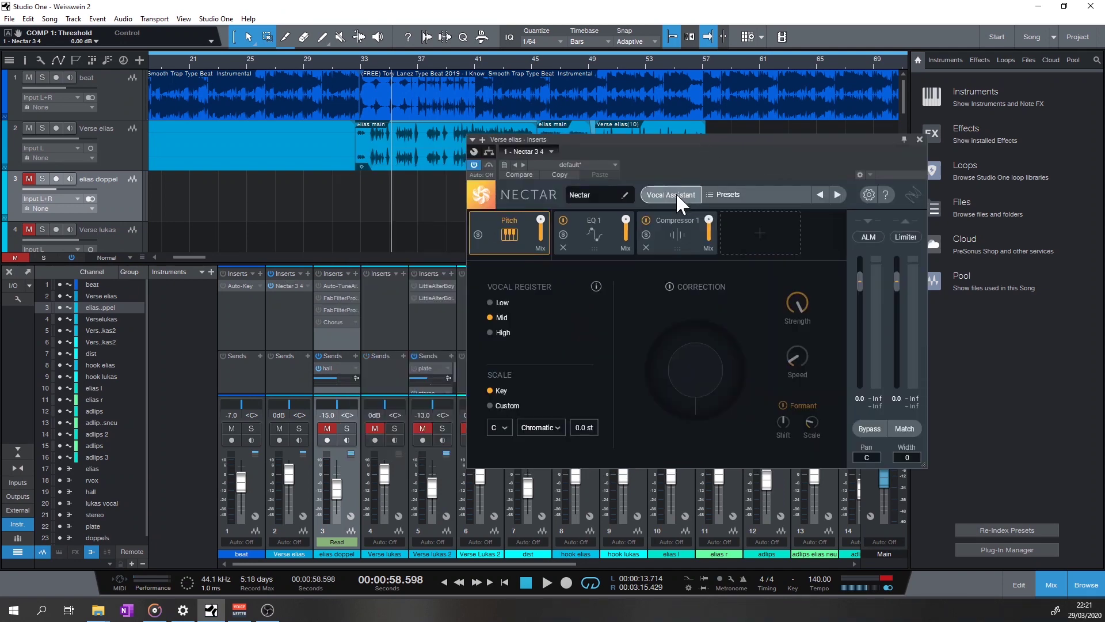
Step: Open Nectar's preset list, collapse the Nectar 2 Legacy folder and expand the MDZM folder
left_click(715, 194)
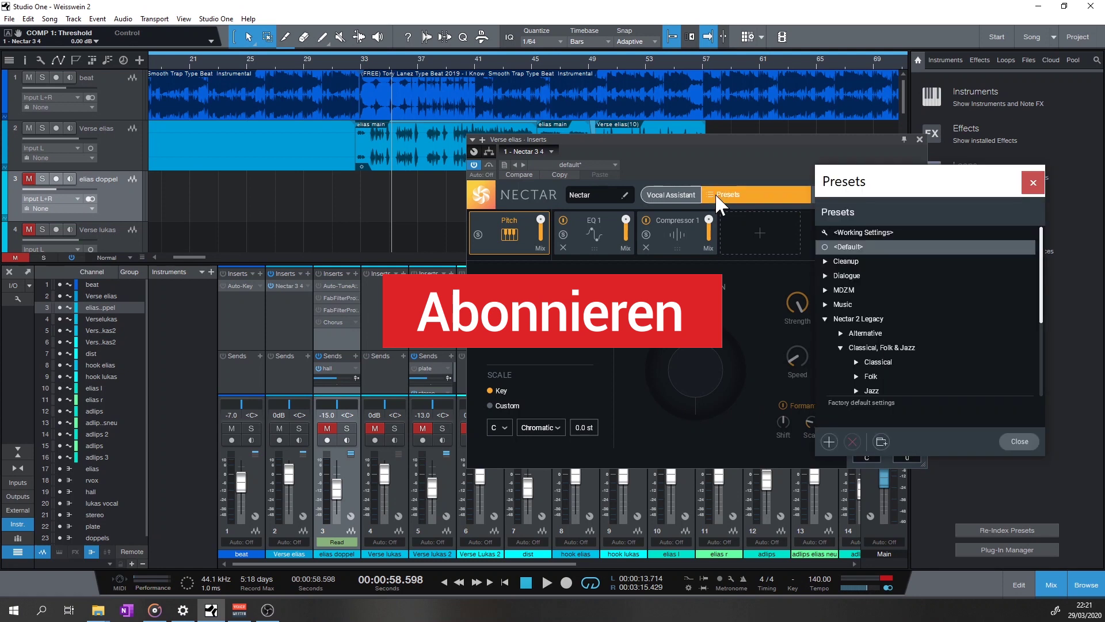
left_click(824, 318)
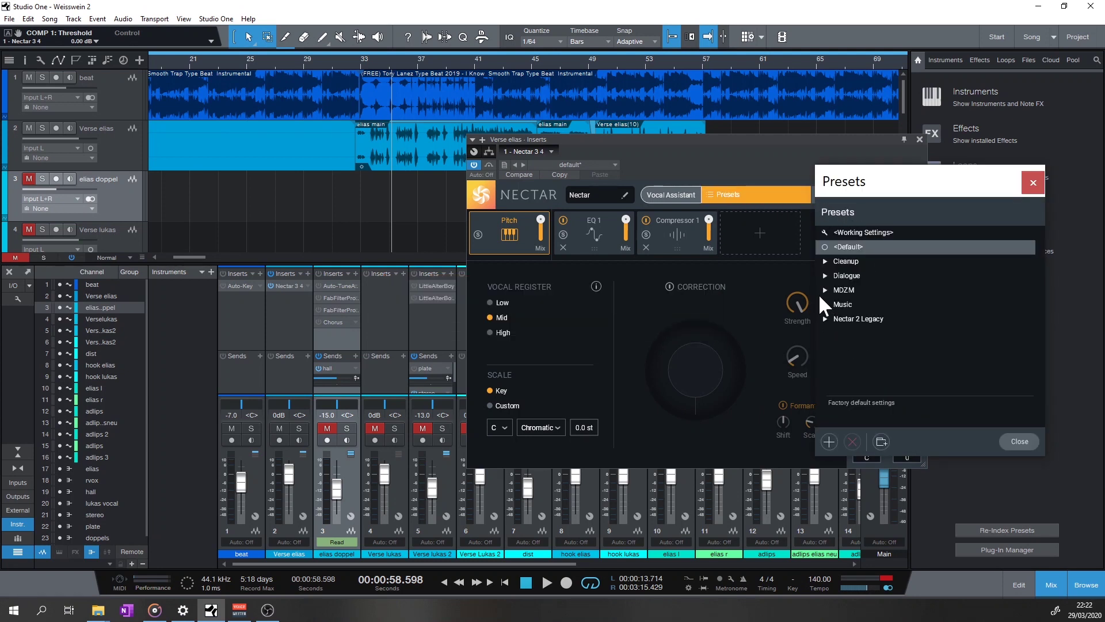
left_click(824, 289)
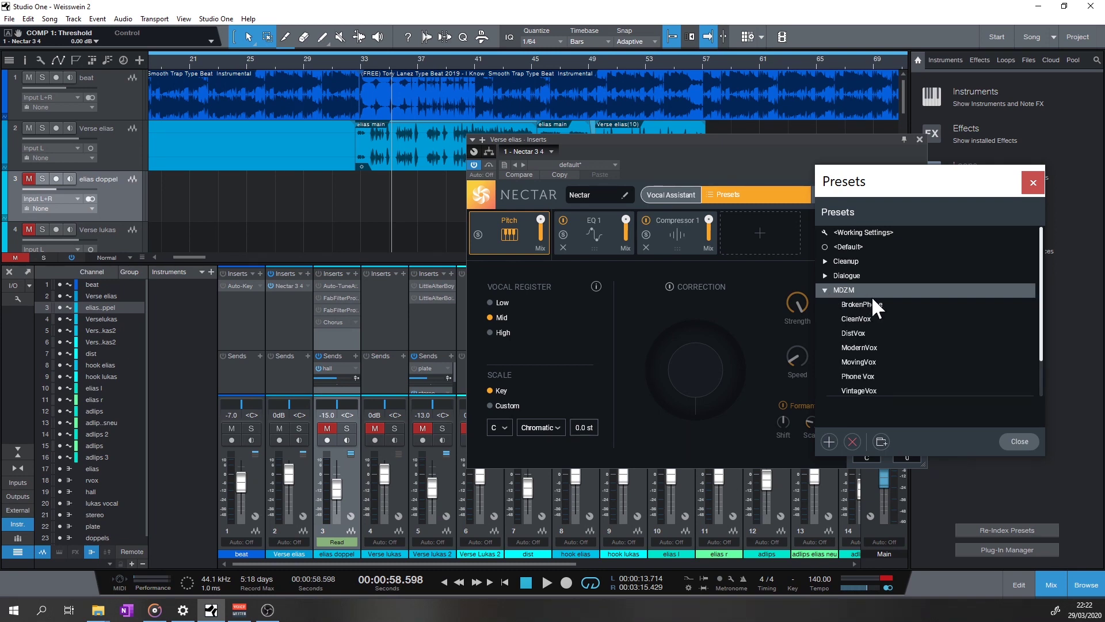
scroll(883, 319, "down", 2)
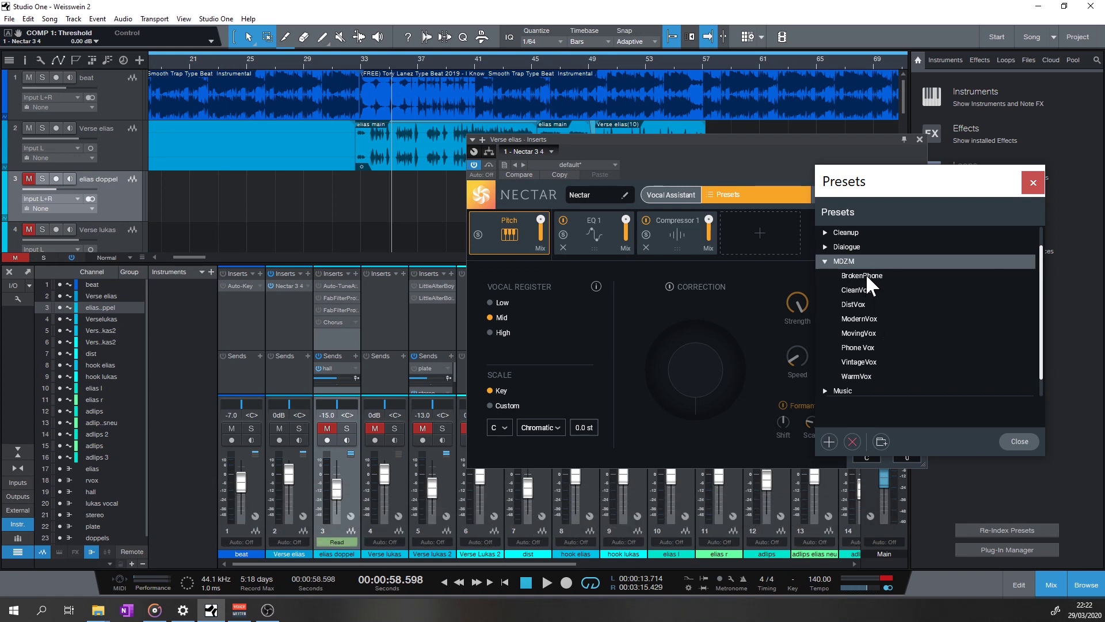
Step: Set the playback position just before the vocal and preview the MDZM presets VintageVox, Phone Vox, MovingVox, ModernVox and CleanVox
left_click(352, 61)
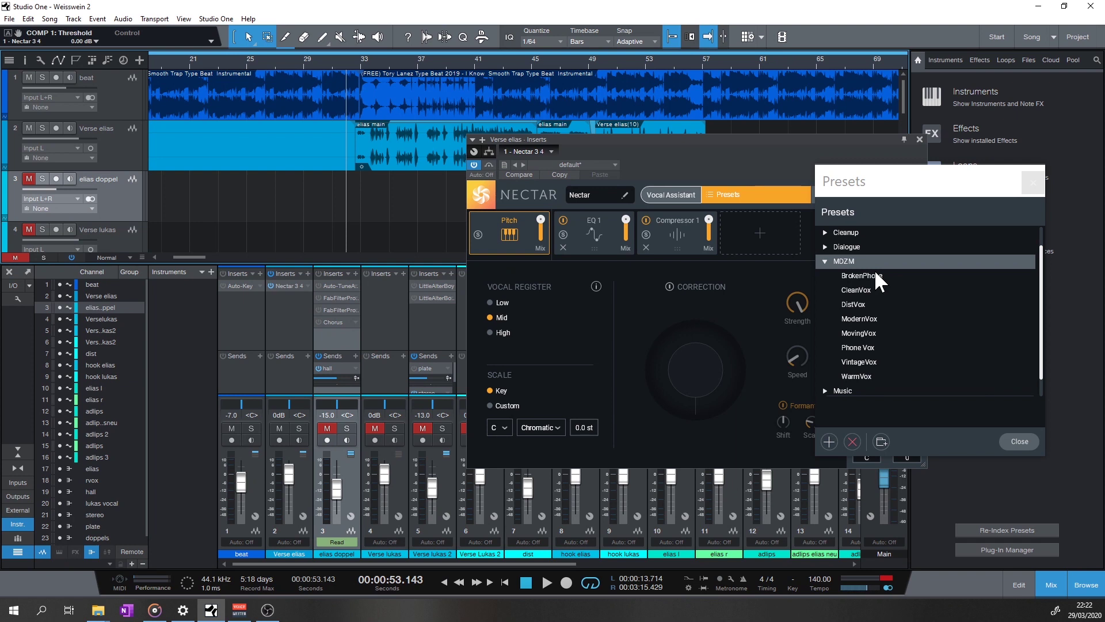
left_click(869, 359)
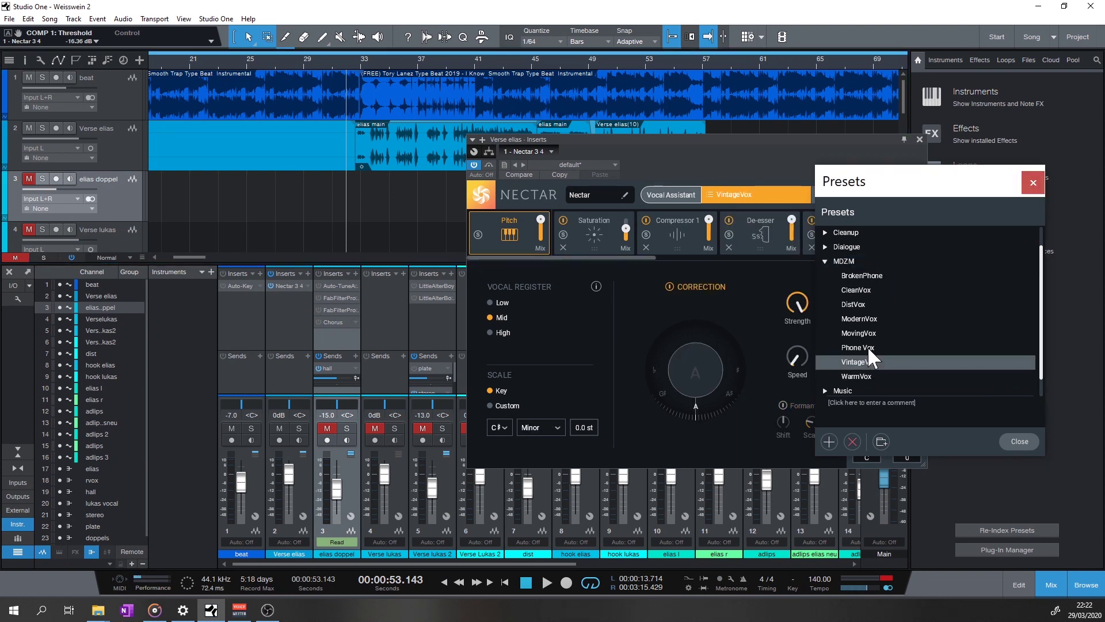
left_click(868, 346)
left_click(867, 331)
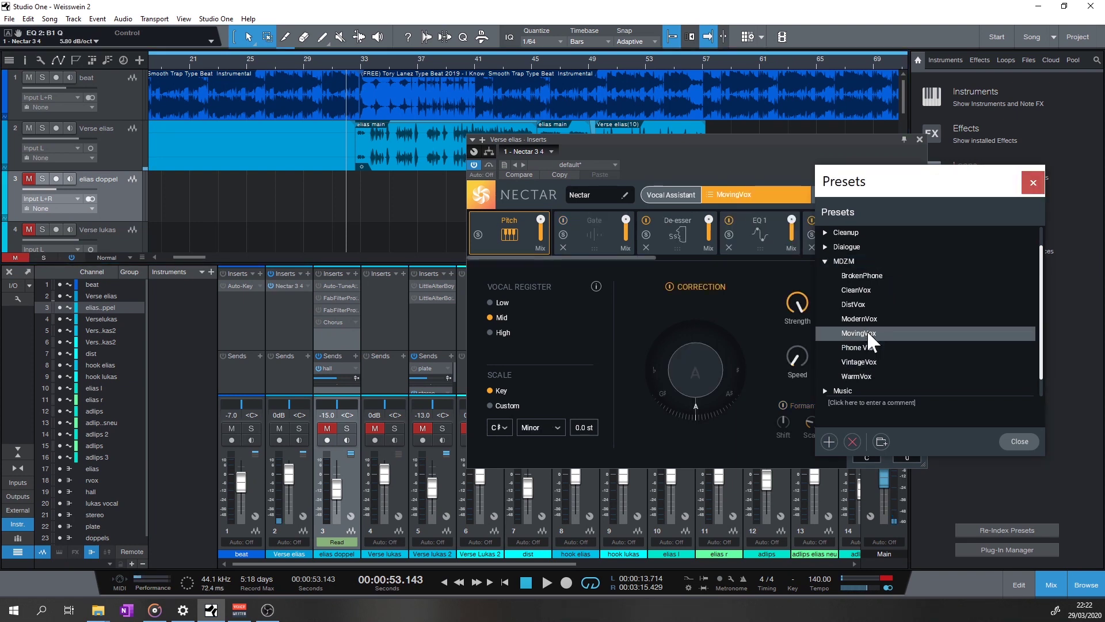
left_click(870, 319)
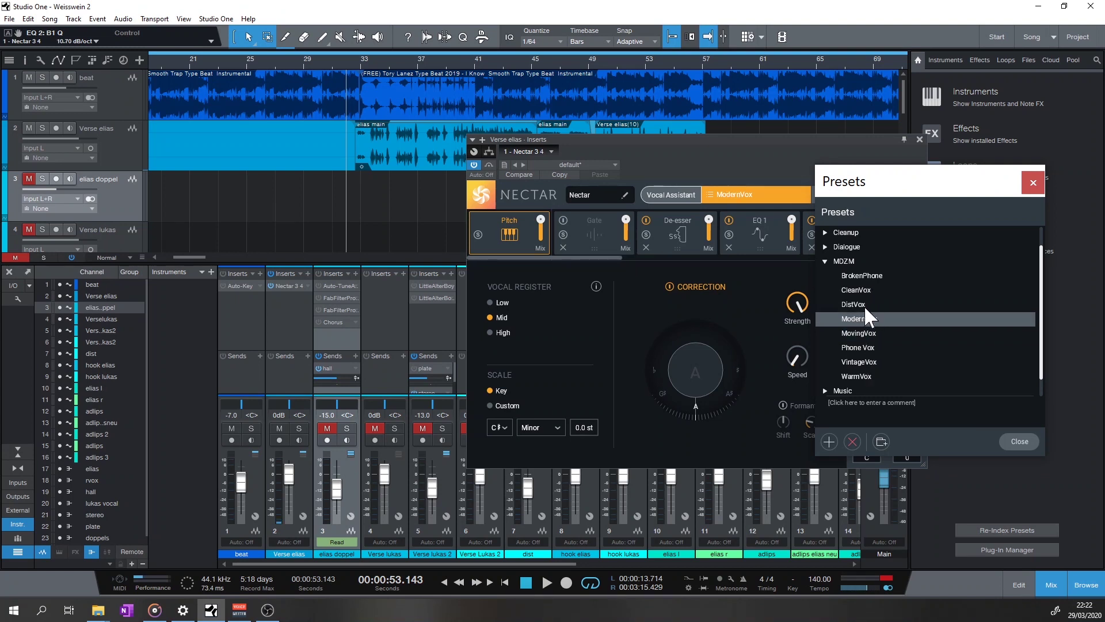
left_click(868, 289)
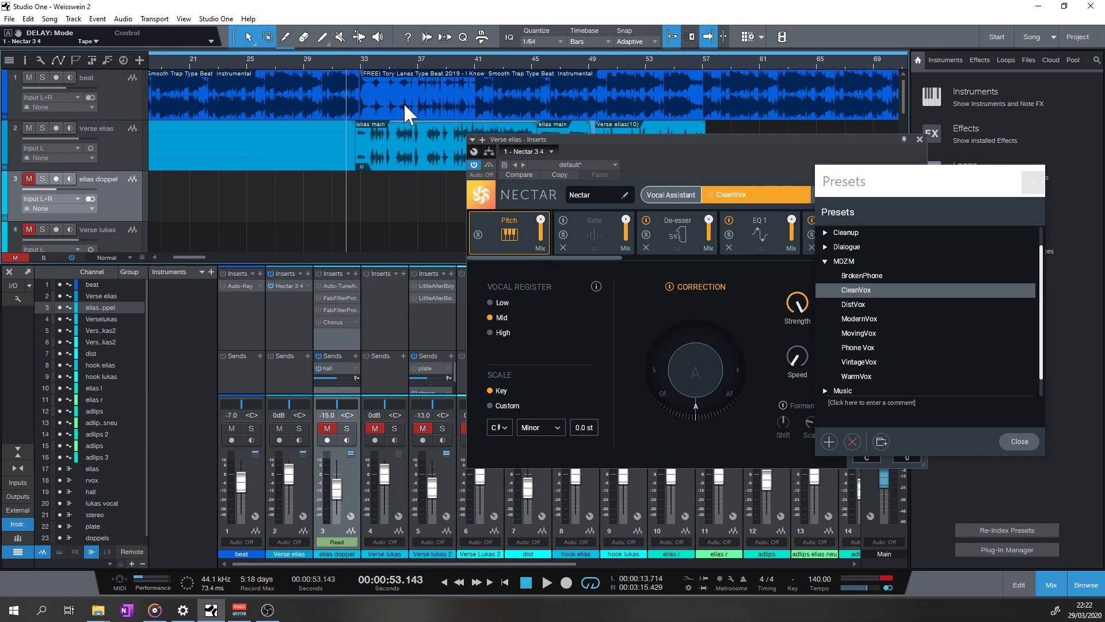
Step: Audition the MDZM presets on the playing vocal, in order: WarmVox, VintageVox, Phone Vox, MovingVox, ModernVox, DistVox, CleanVox and BrokenPhone
left_click(866, 376)
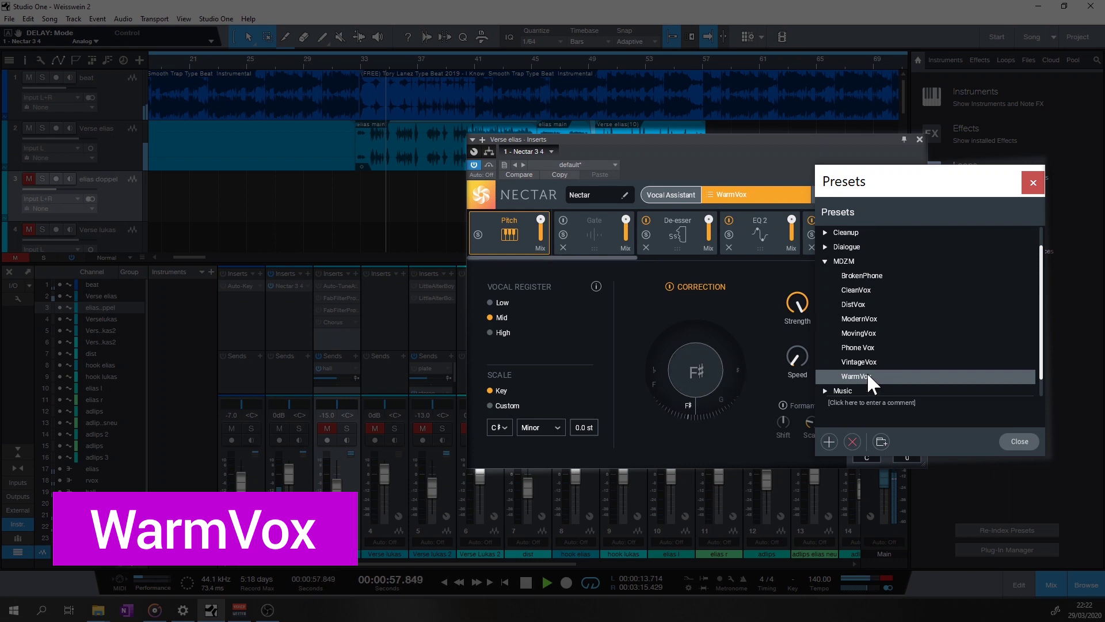
left_click(861, 361)
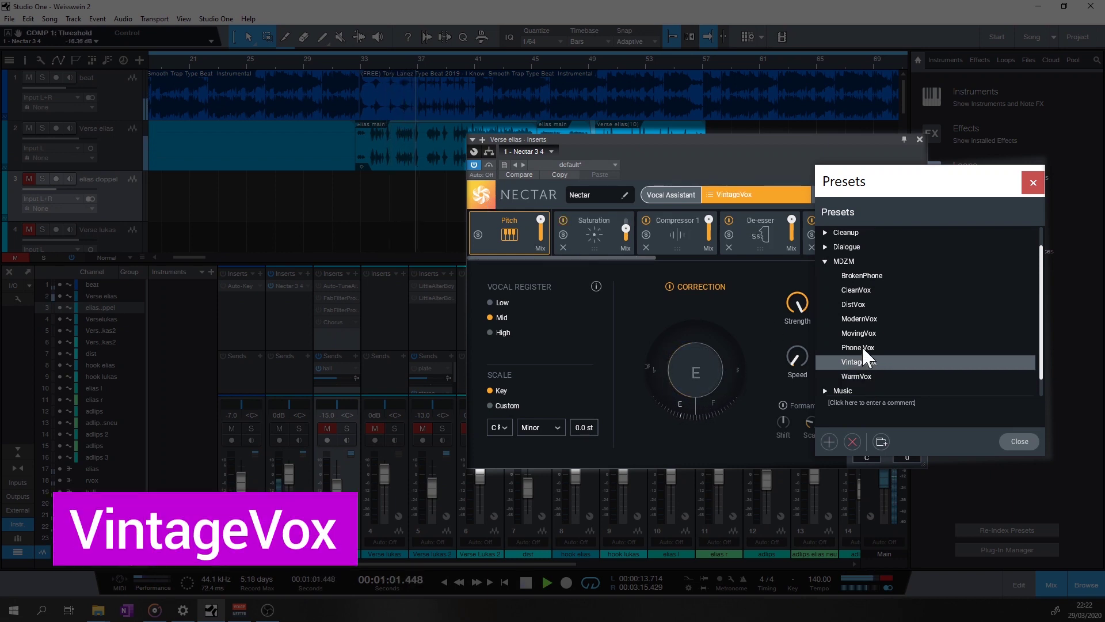
left_click(862, 347)
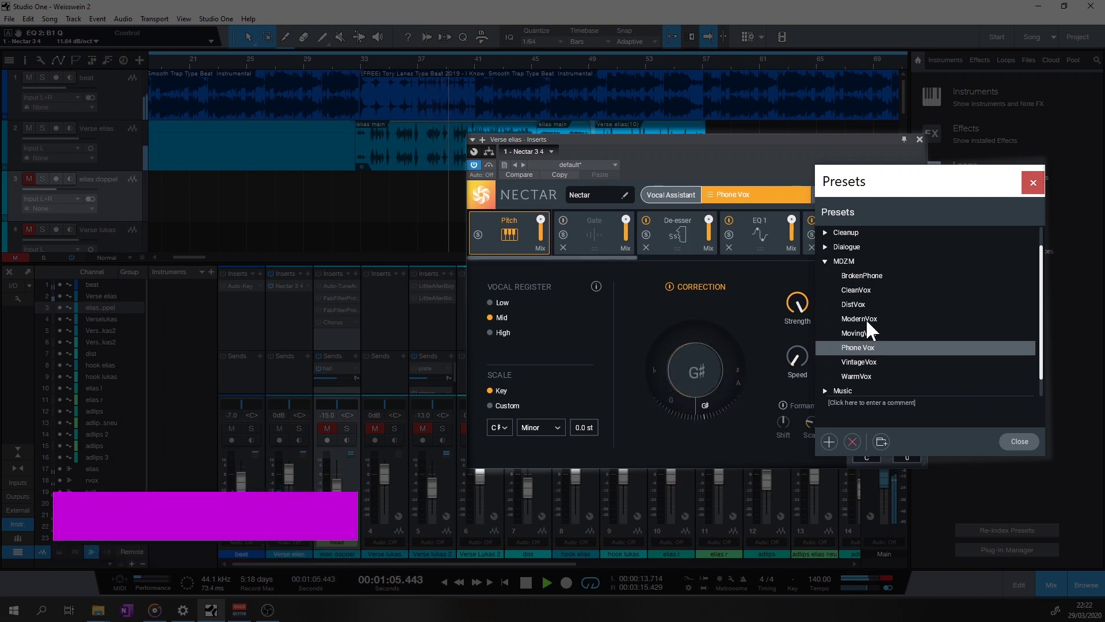
left_click(866, 333)
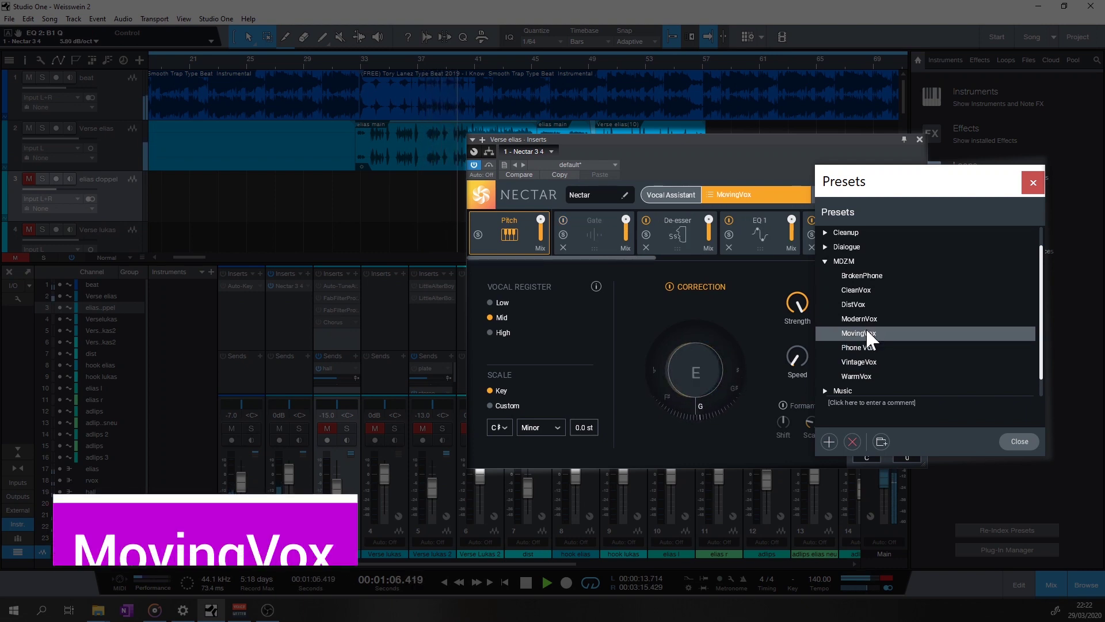
left_click(357, 74)
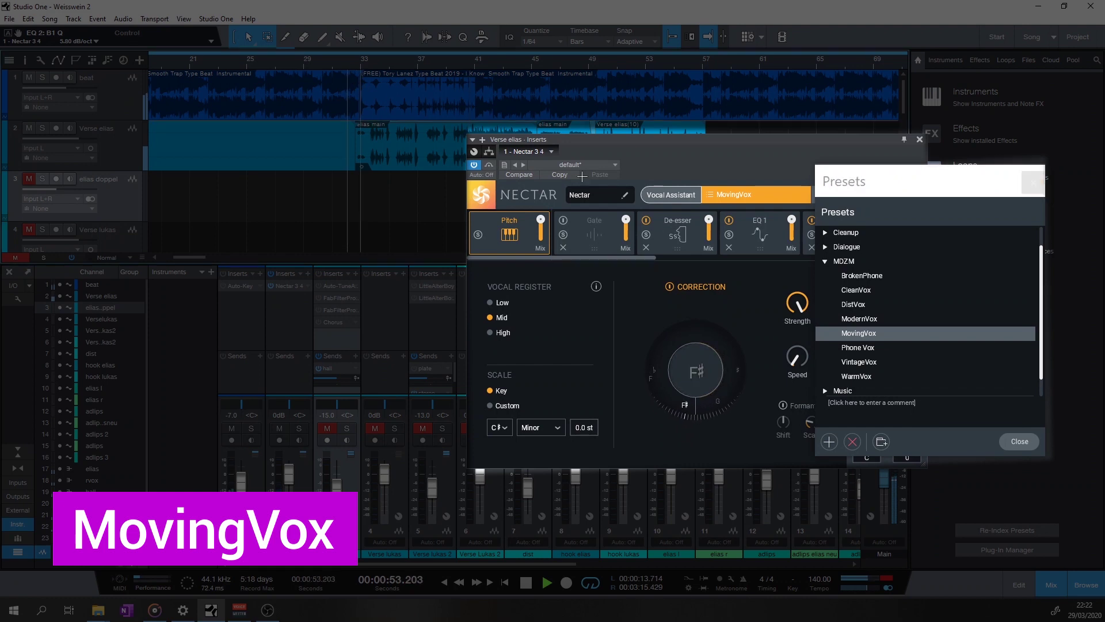
left_click(866, 319)
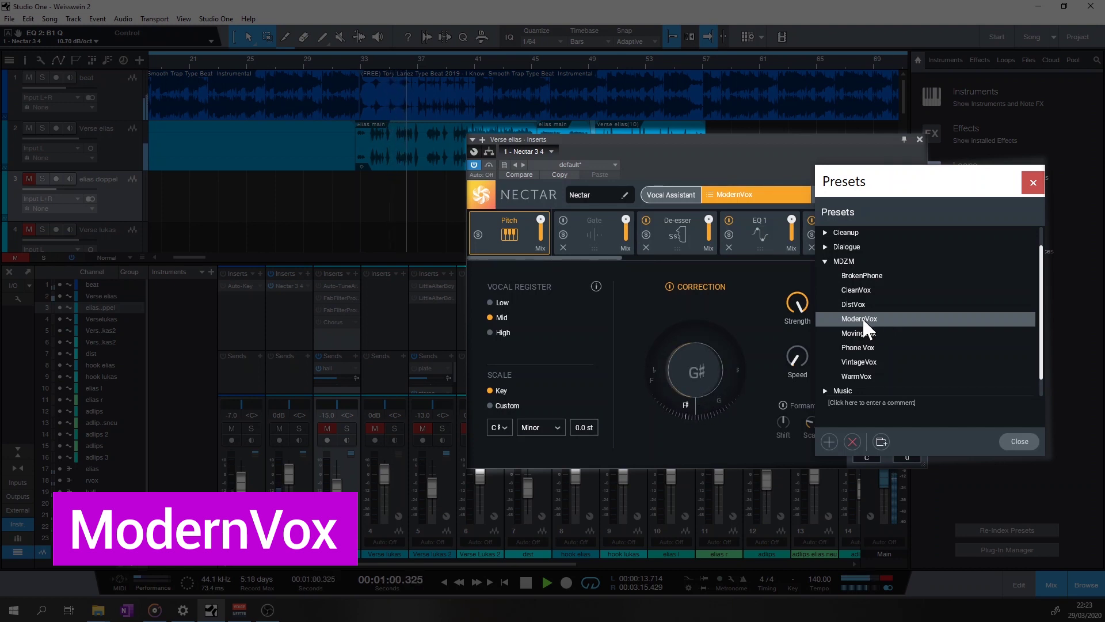
left_click(854, 304)
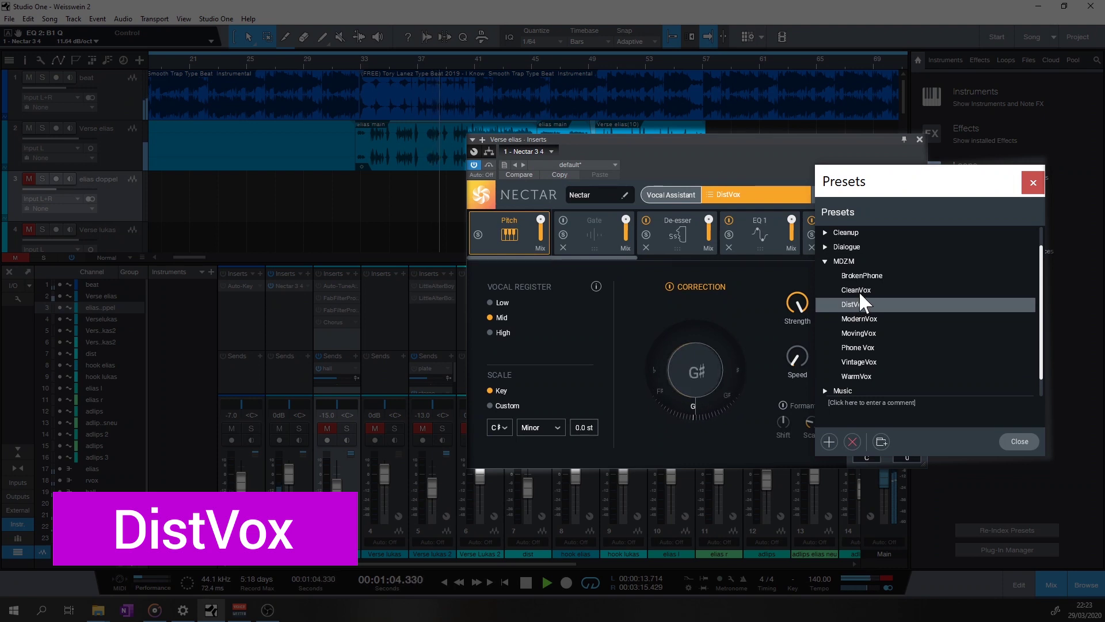
left_click(860, 290)
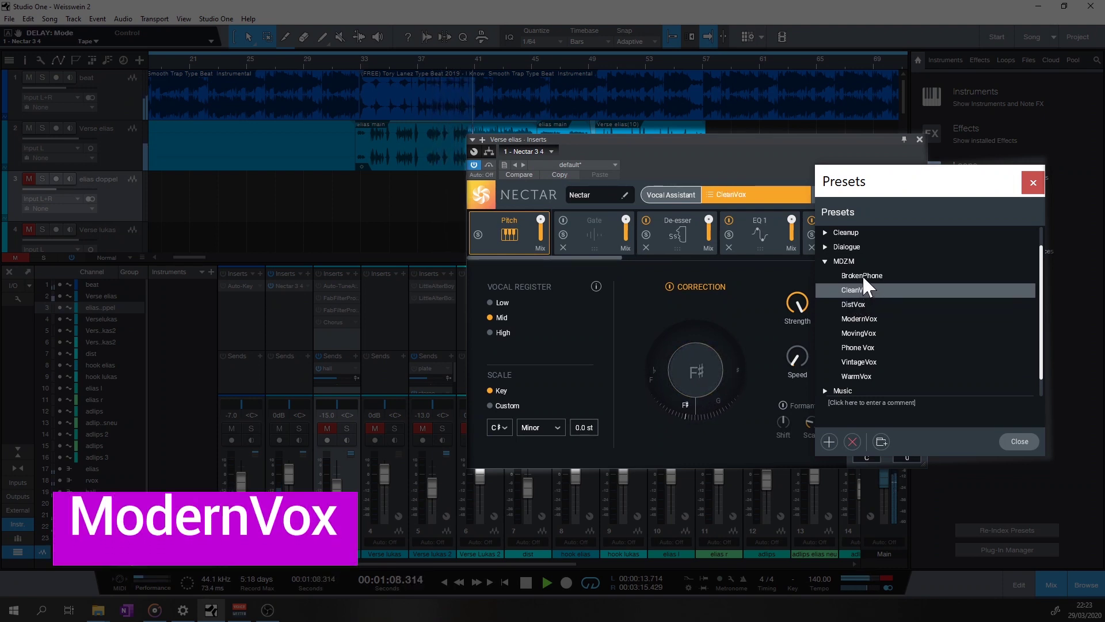
left_click(862, 275)
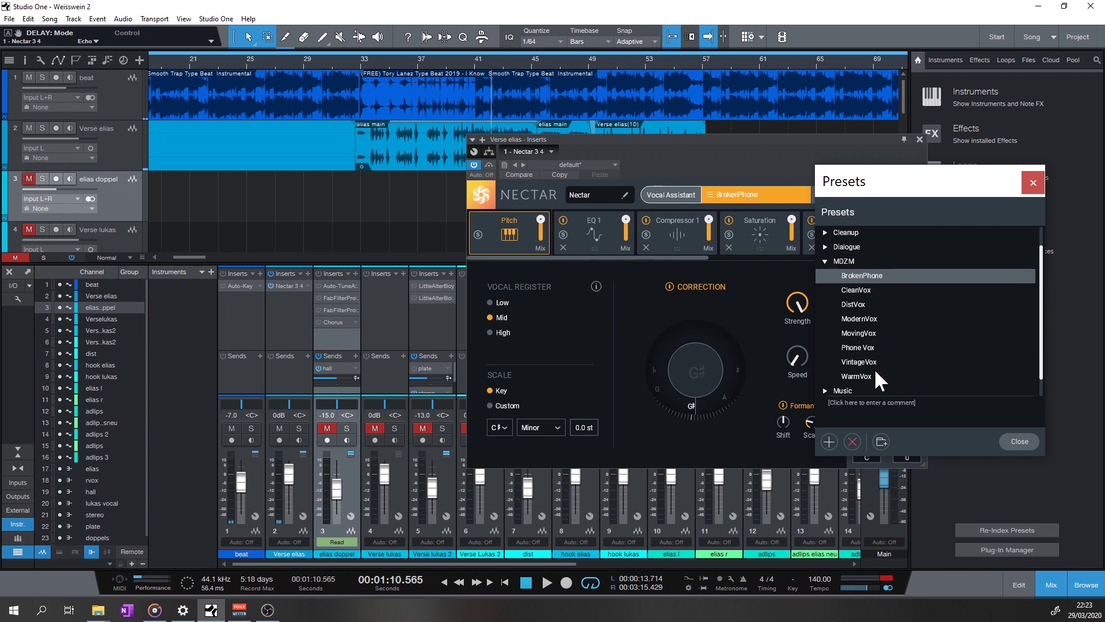
Step: Load the WarmVox preset and view its Pitch module and the key choices of the scale
left_click(866, 375)
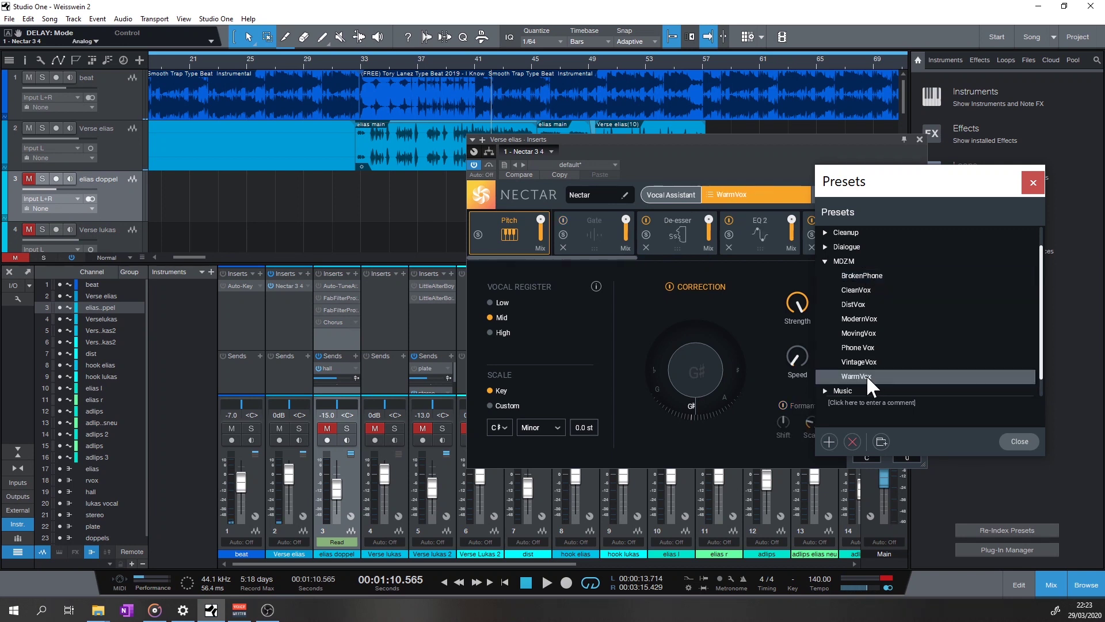
left_click(588, 233)
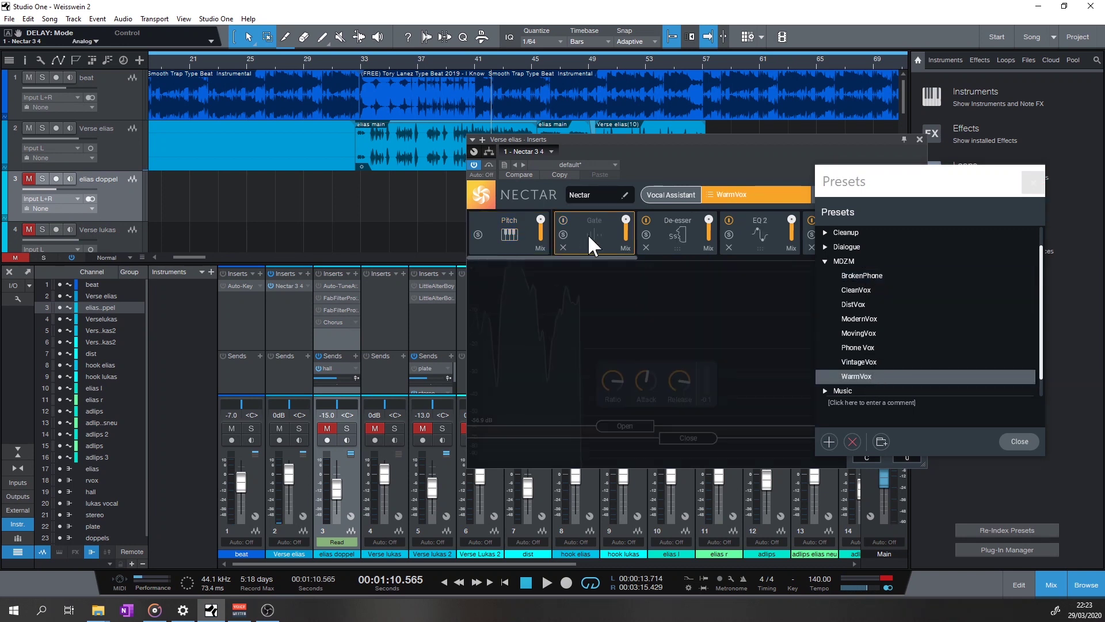
left_click(521, 233)
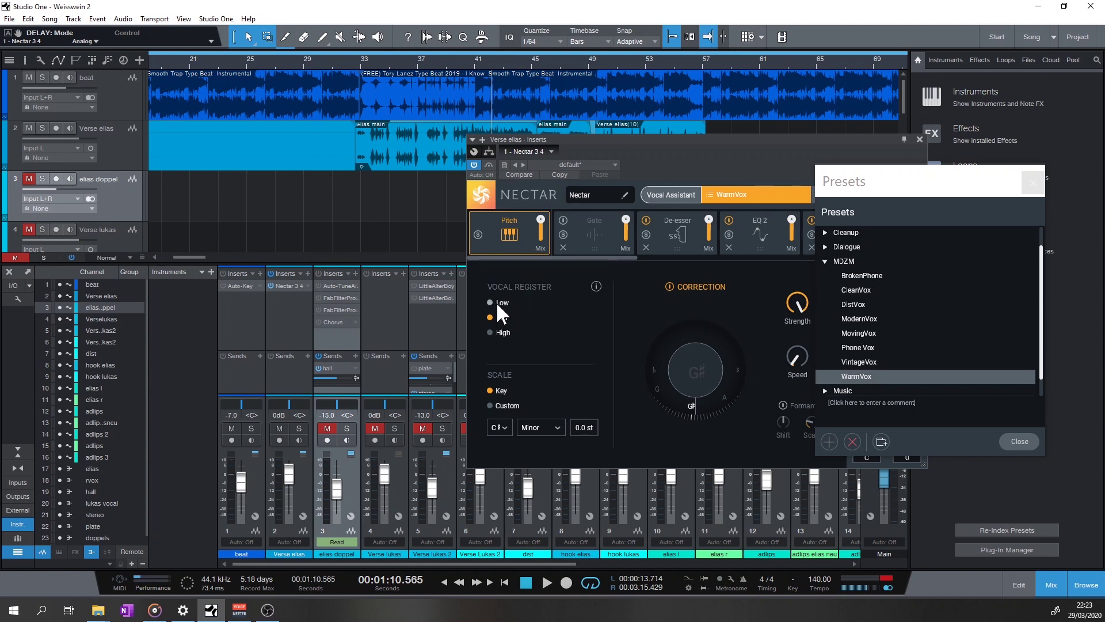
left_click(504, 427)
left_click(583, 340)
left_click_drag(785, 140, 622, 141)
Step: Enable the Gate module, raise its Open threshold to about -33.8 dB and Close to about -45.7 dB, and bypass it again
left_click(449, 236)
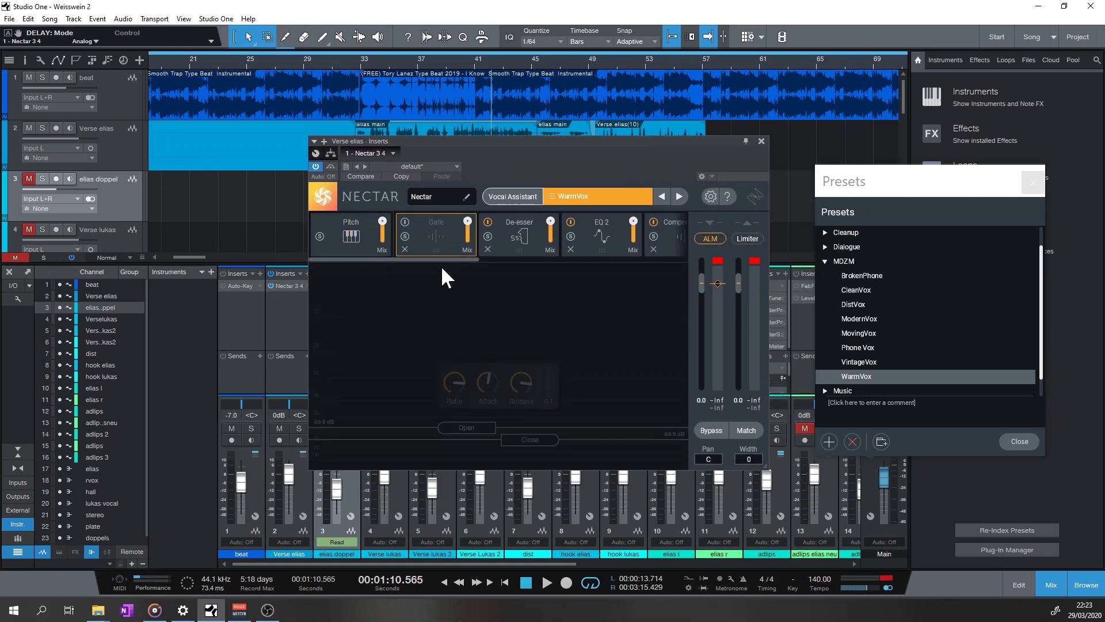
left_click_drag(447, 257, 479, 254)
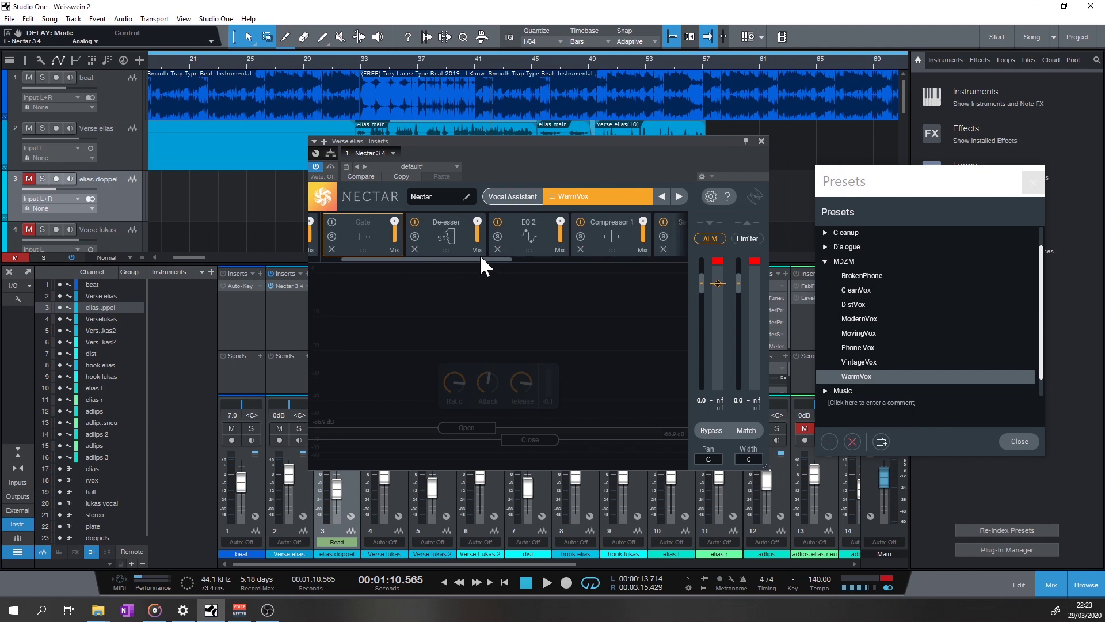
left_click(335, 219)
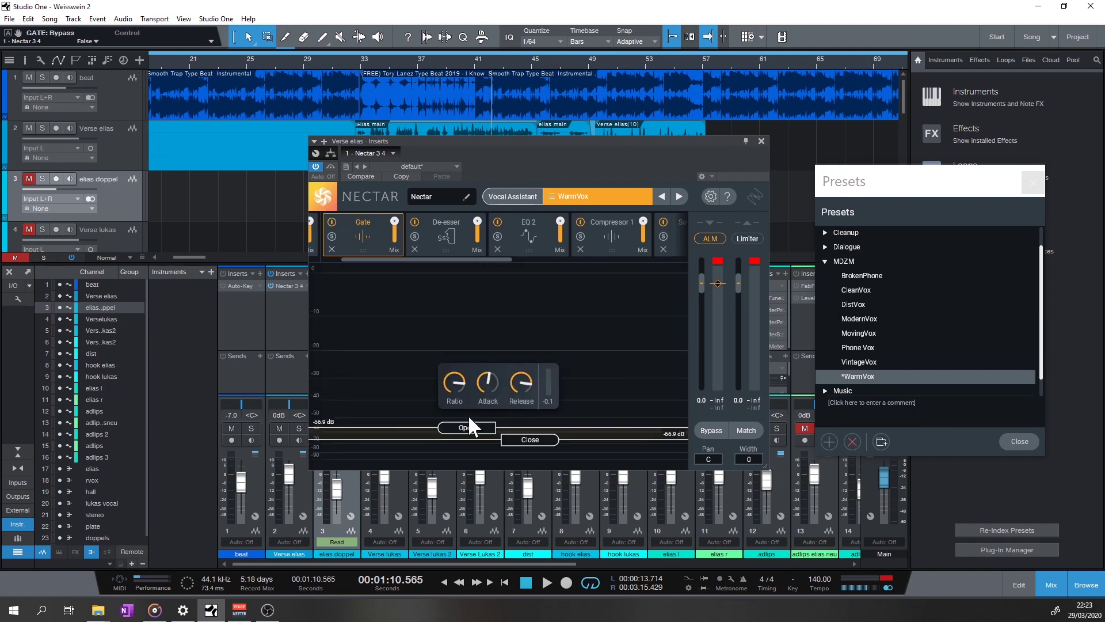
left_click_drag(468, 414, 527, 412)
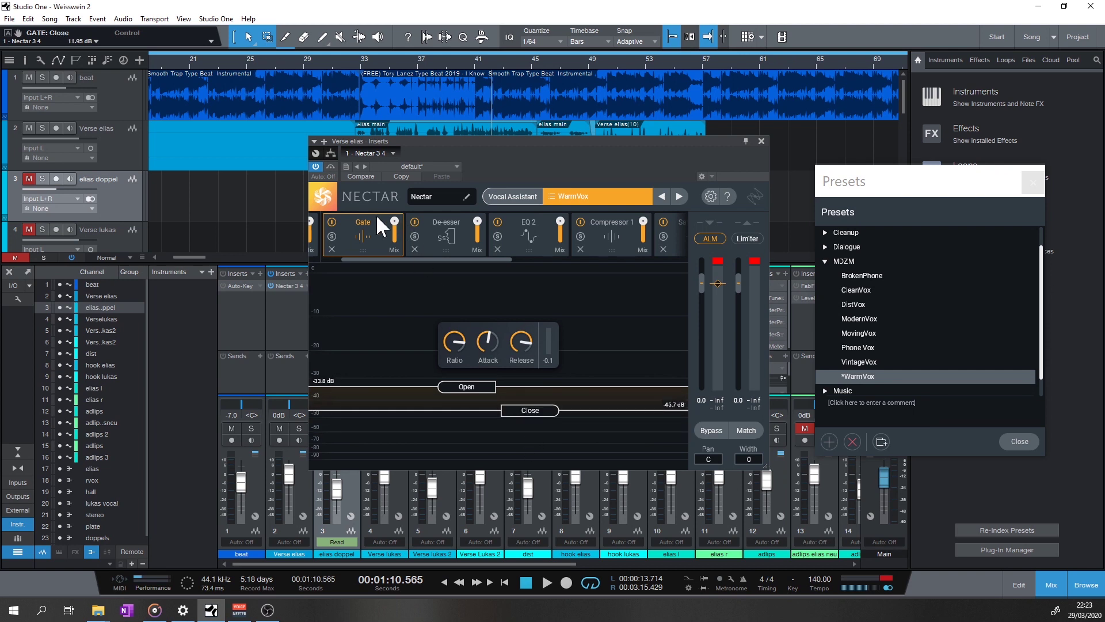
left_click(331, 220)
Step: Check the De-esser module while the vocal plays, and view the EQ 2 curve of the preset
left_click(444, 241)
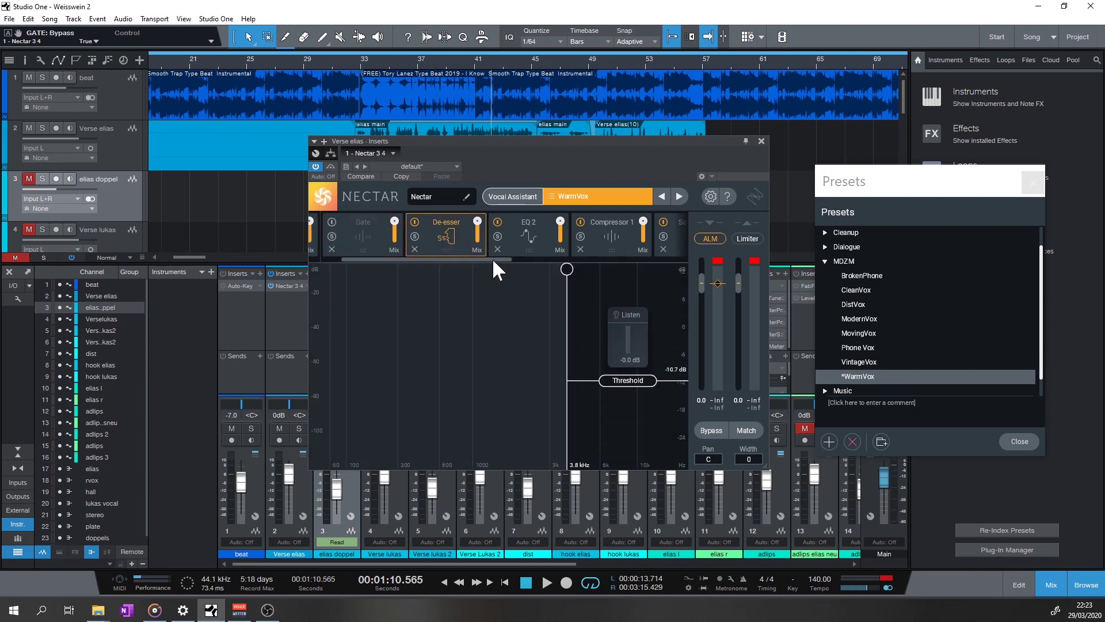
left_click_drag(541, 148, 562, 178)
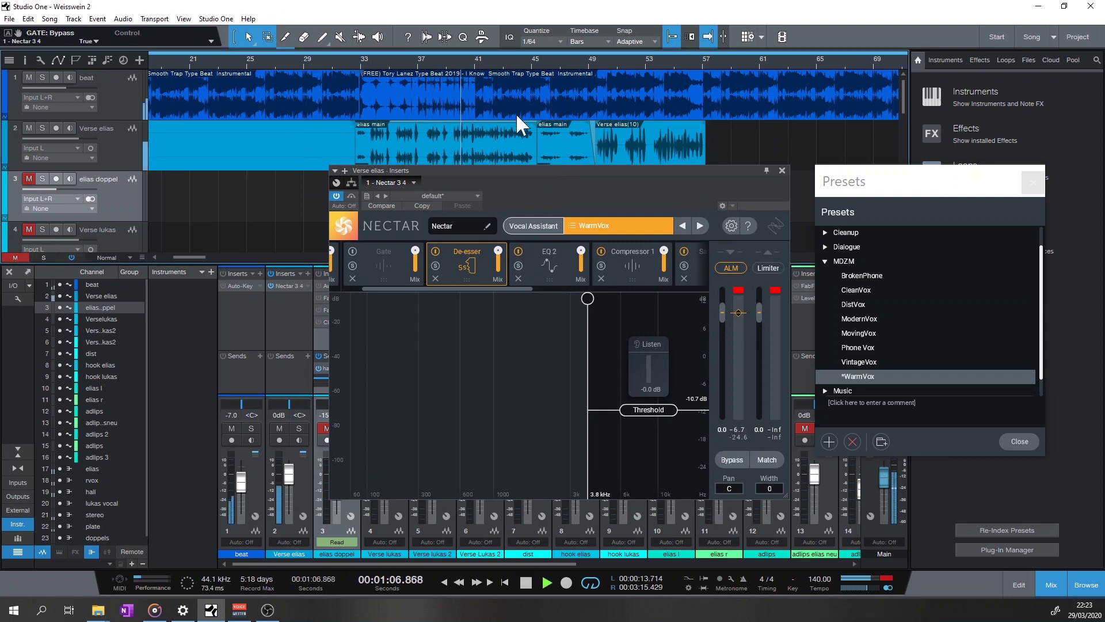
key("space")
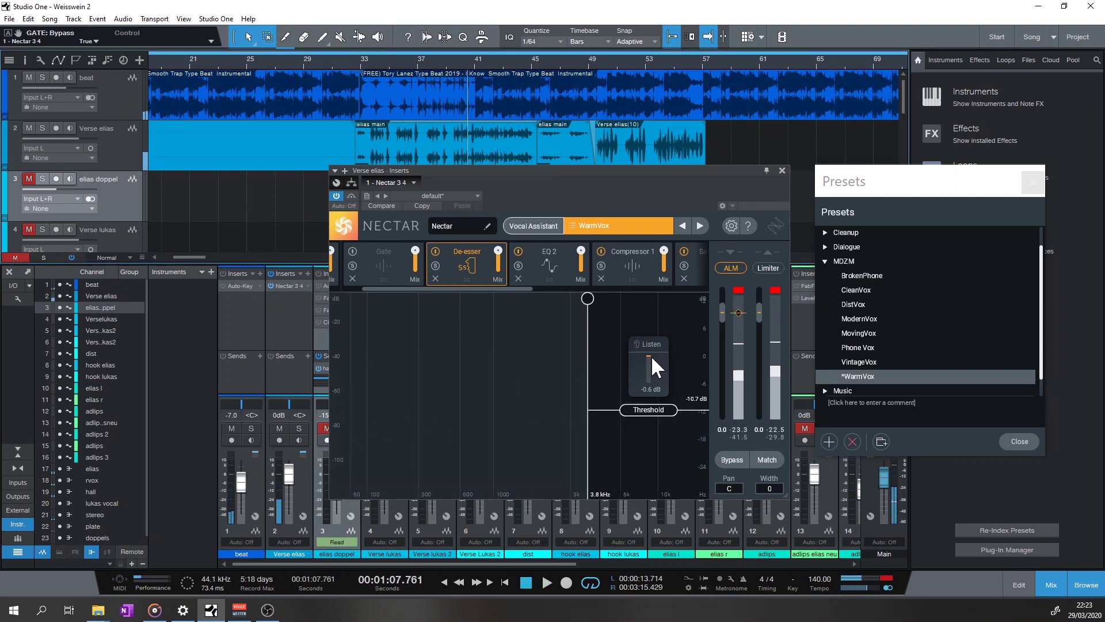
left_click(545, 260)
left_click_drag(511, 285, 535, 288)
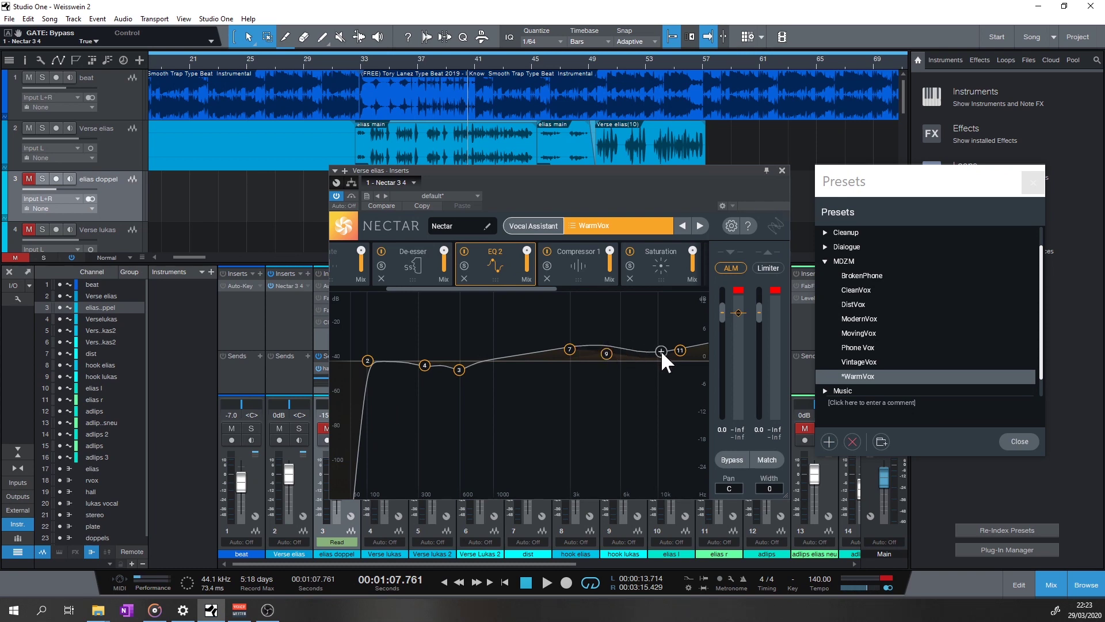
Step: View the Compressor 1 module of the WarmVox preset and play the vocal through it from around bar 40
left_click(558, 276)
left_click_drag(536, 287, 572, 289)
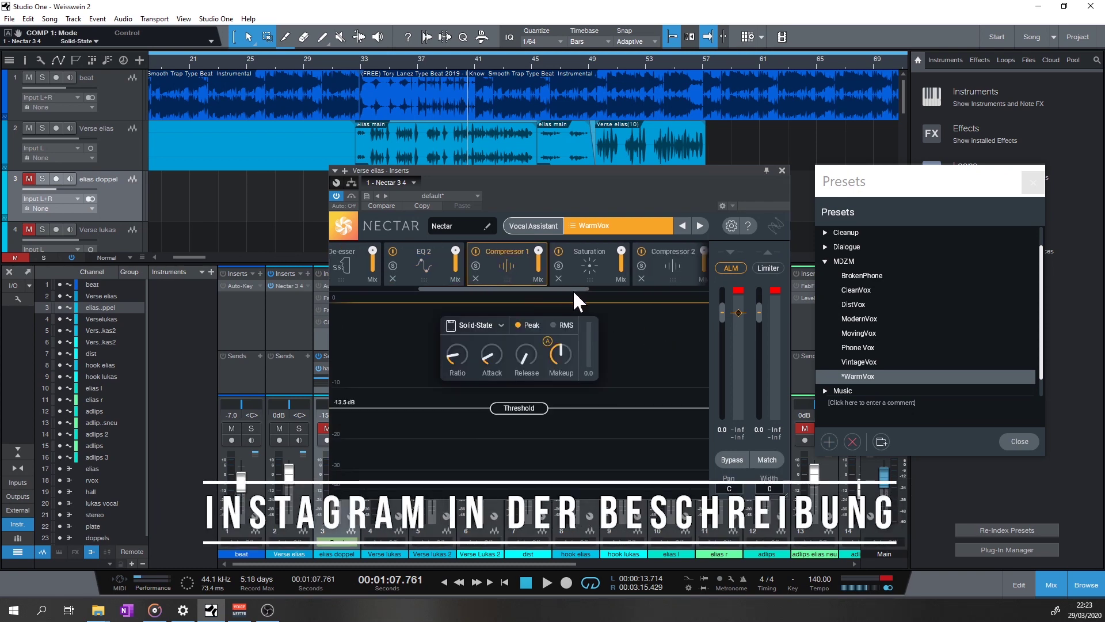
left_click(434, 60)
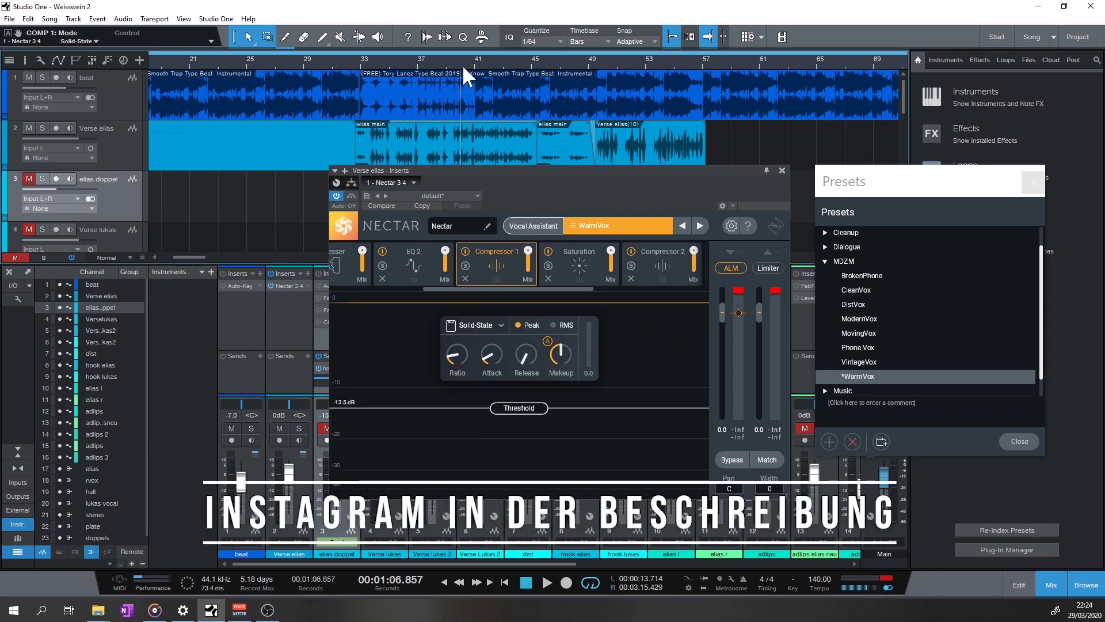
key("space")
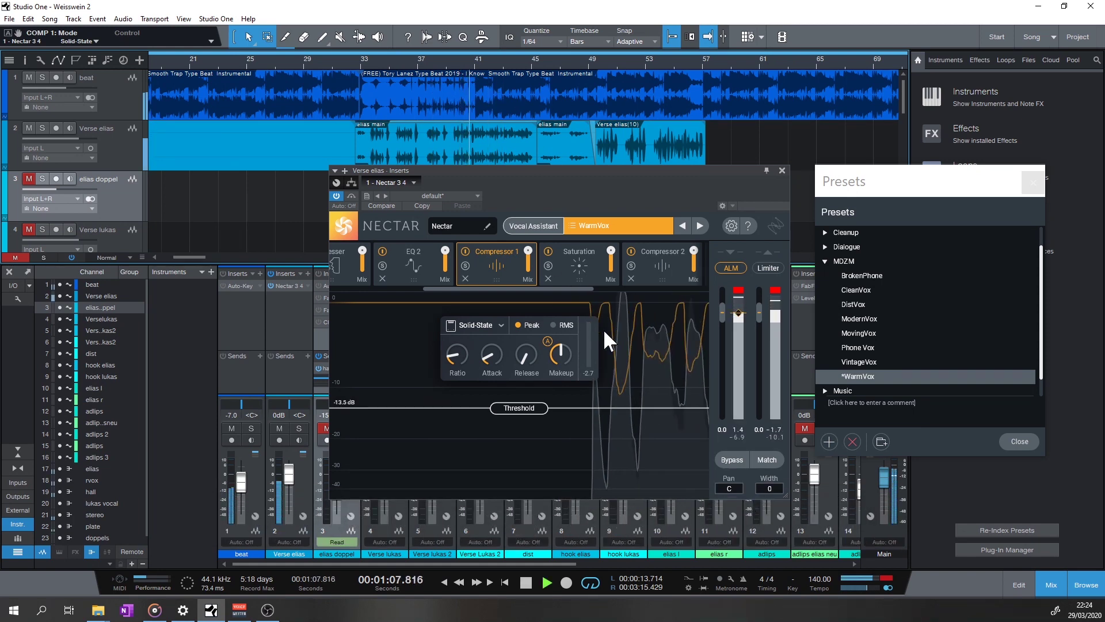
Step: Examine the Saturation module of WarmVox, including its available saturation types and its Mix control
left_click(579, 268)
left_click_drag(568, 288, 595, 289)
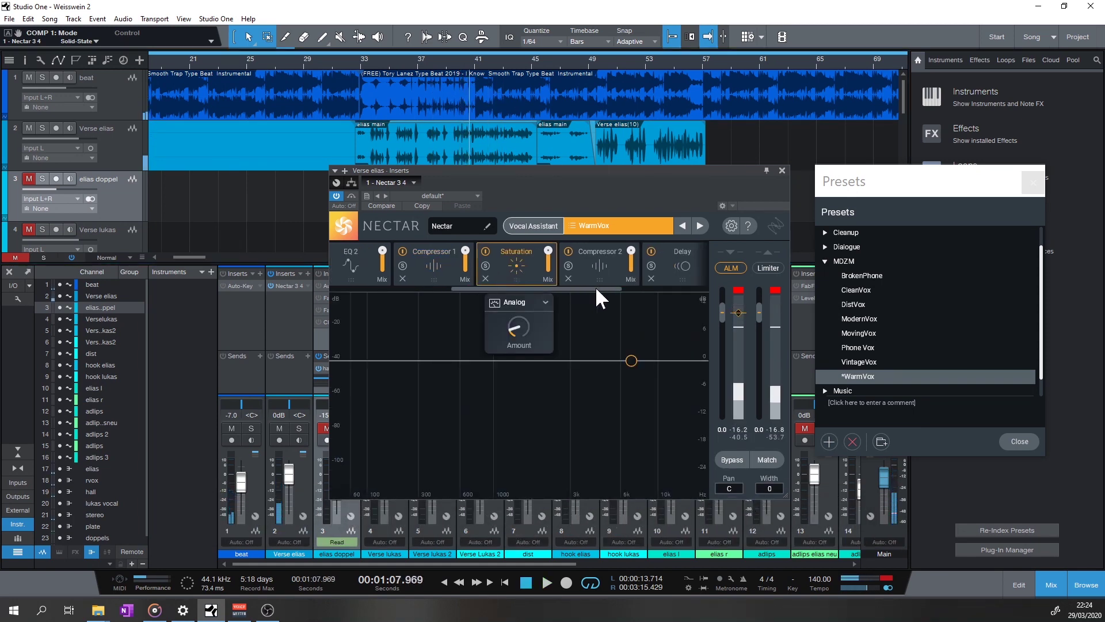
left_click(533, 302)
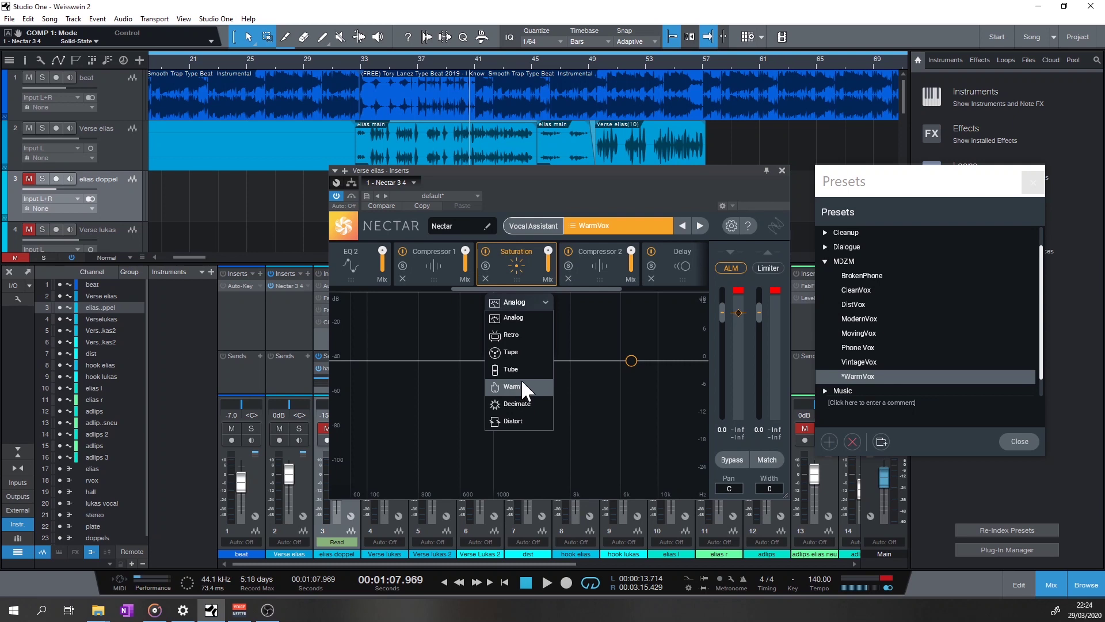
left_click(548, 254)
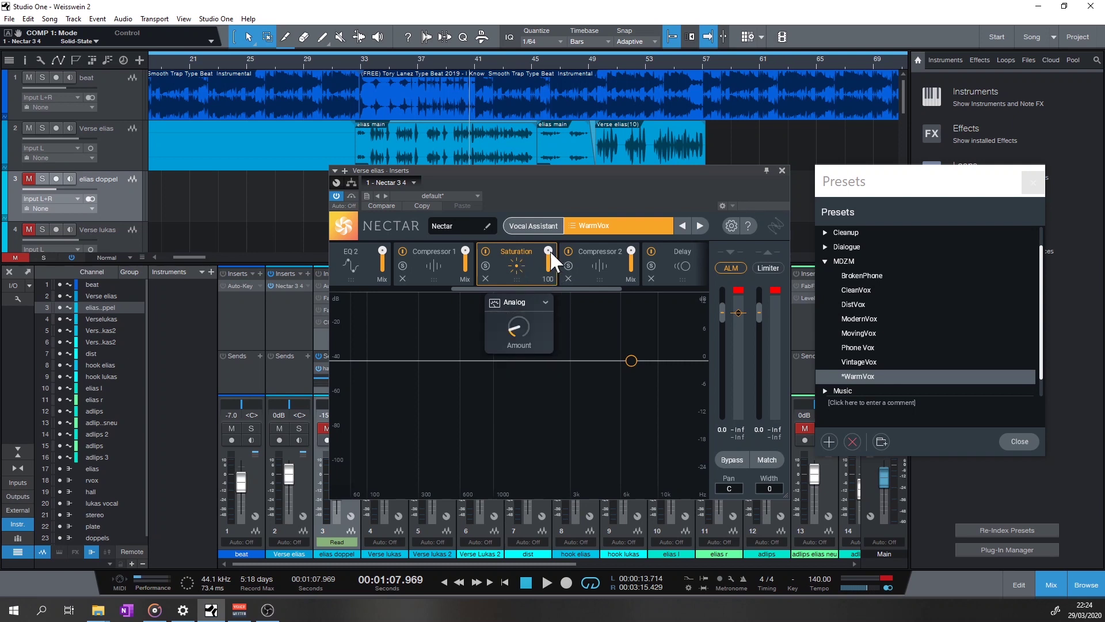
left_click_drag(551, 252, 546, 314)
Step: View the Compressor 2, Delay and Reverb modules at the end of the WarmVox chain
left_click(600, 263)
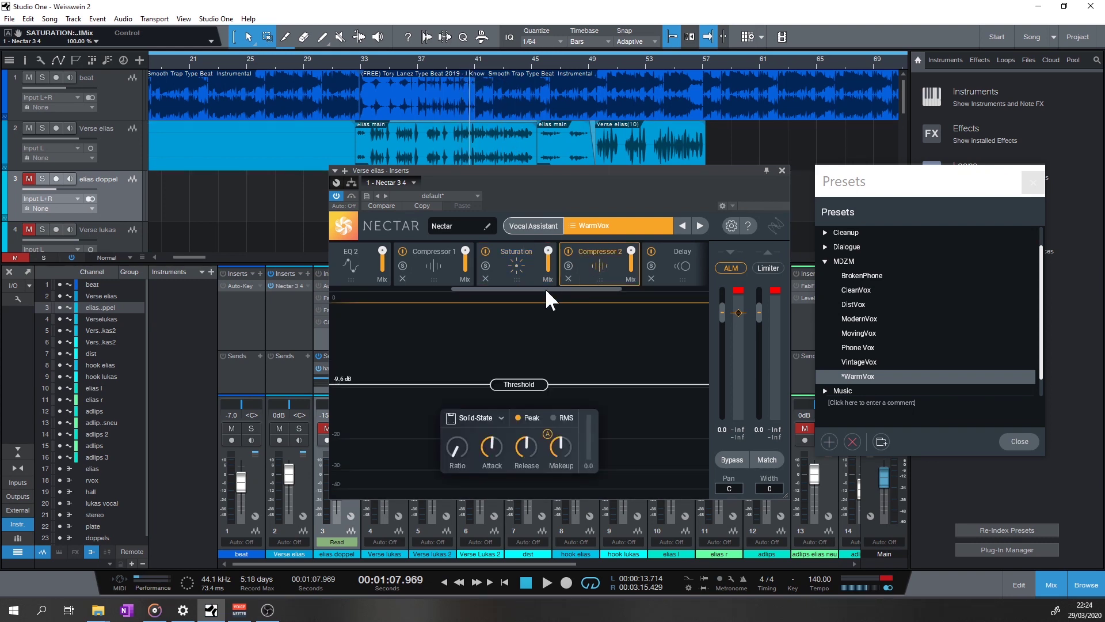
left_click_drag(544, 288, 645, 291)
left_click(533, 267)
left_click(589, 260)
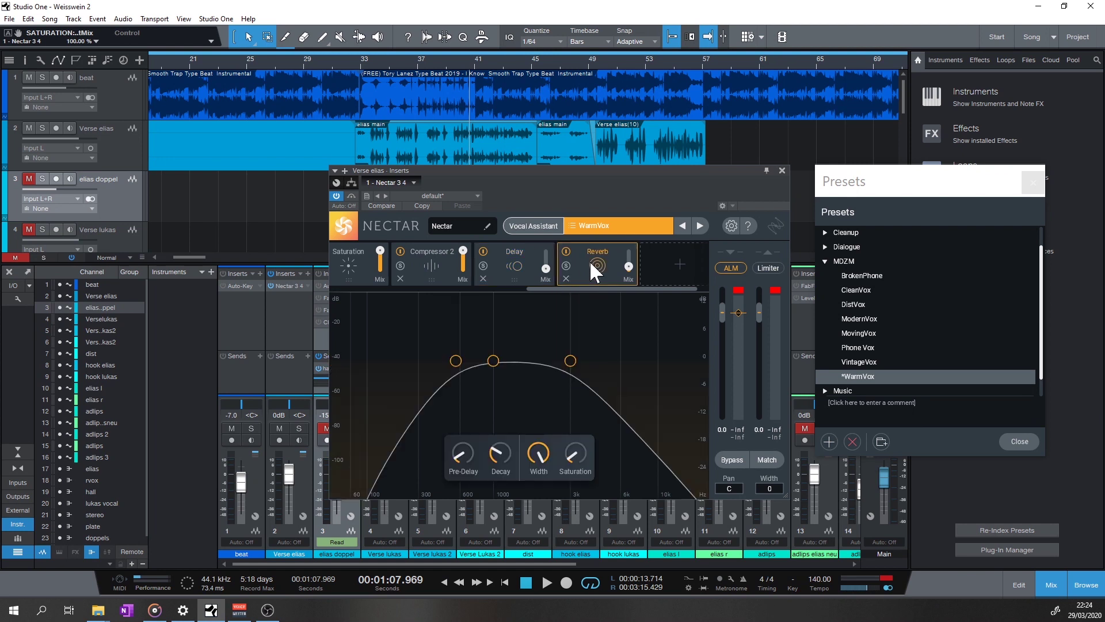
Step: Load the VintageVox preset and compare the playing vocal with the Saturation module bypassed and enabled again
left_click(855, 362)
left_click_drag(548, 287, 382, 288)
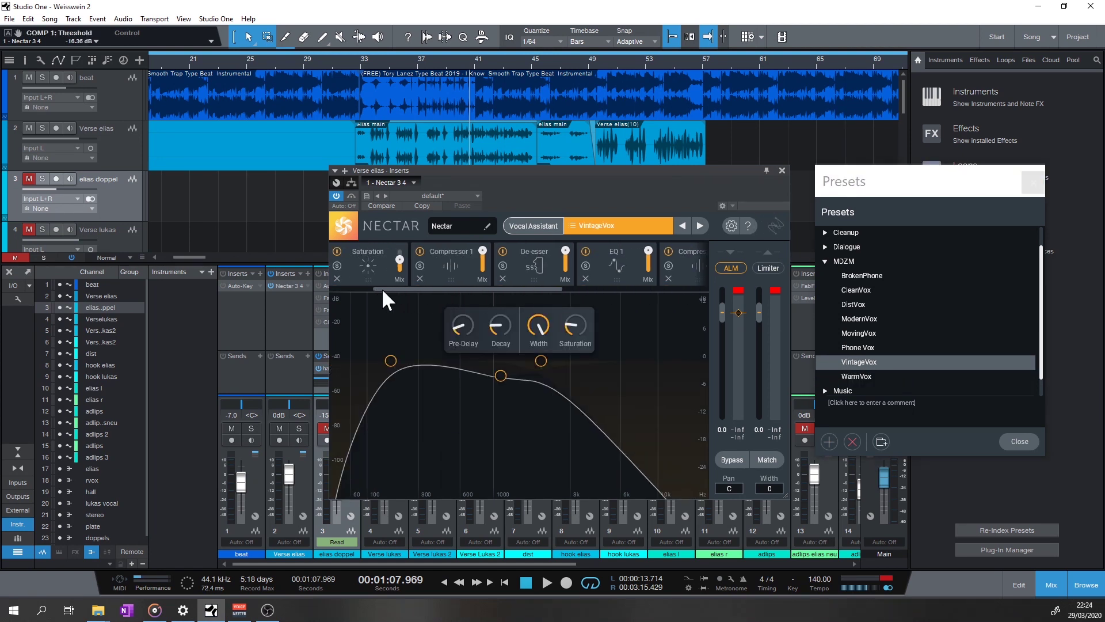
left_click(426, 252)
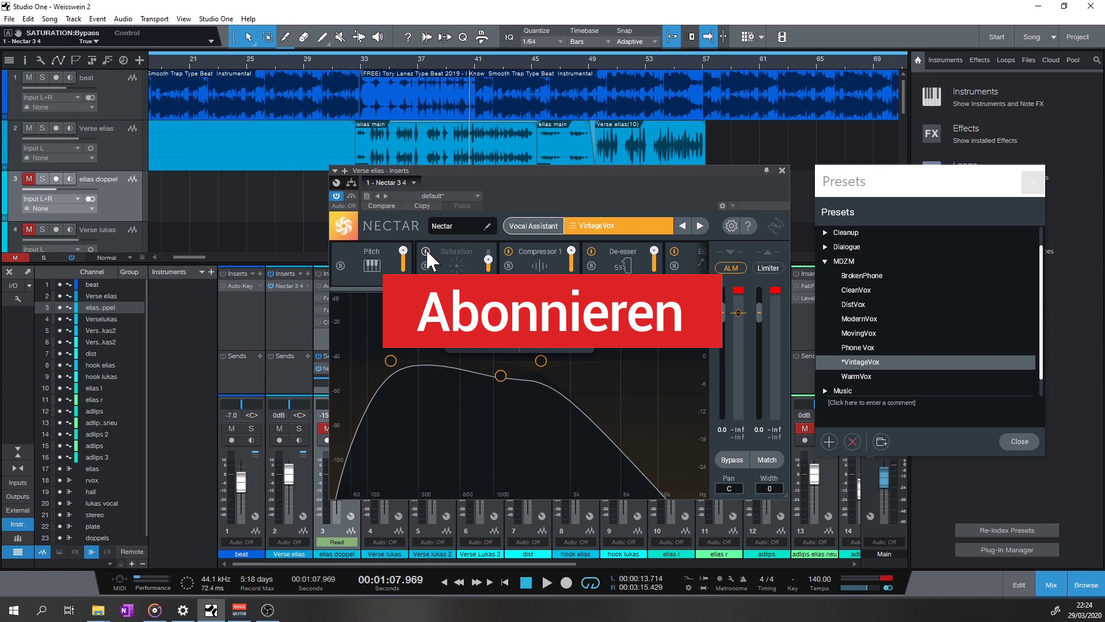
left_click(371, 61)
key("space")
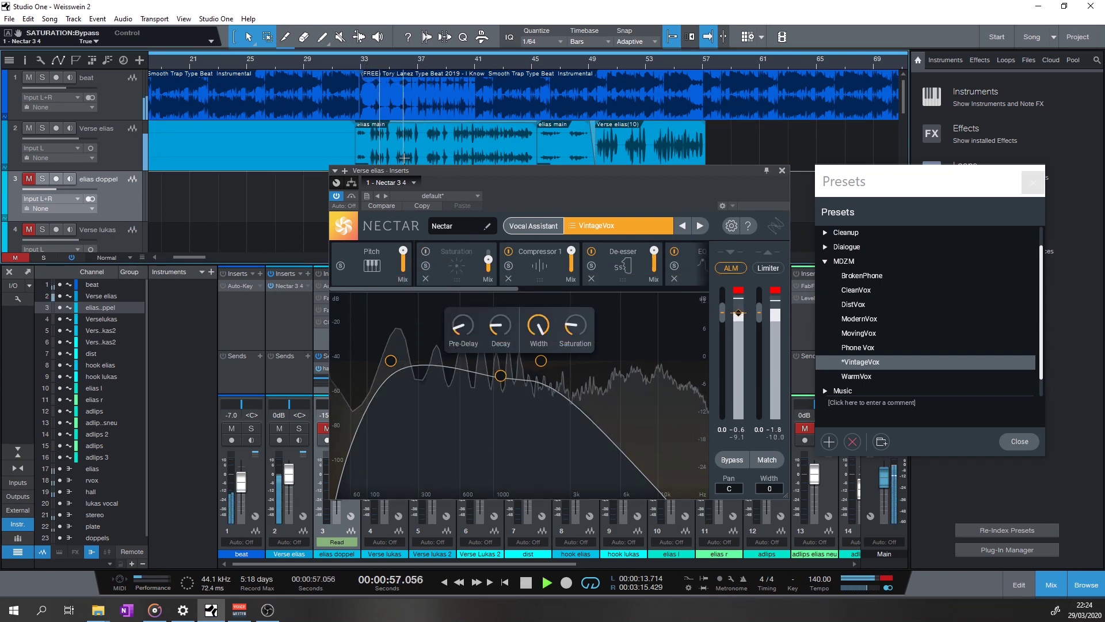
left_click(426, 252)
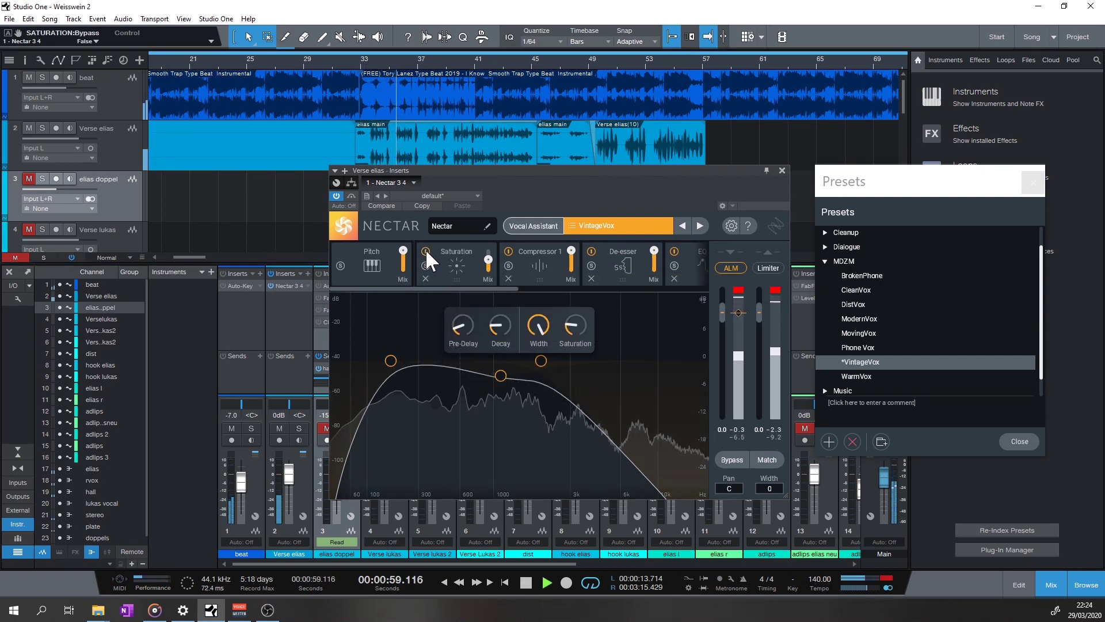
key("space")
Step: View the Compressor 1, De-esser and EQ 1 modules of the VintageVox preset
left_click(495, 284)
left_click_drag(478, 286, 532, 287)
left_click(485, 271)
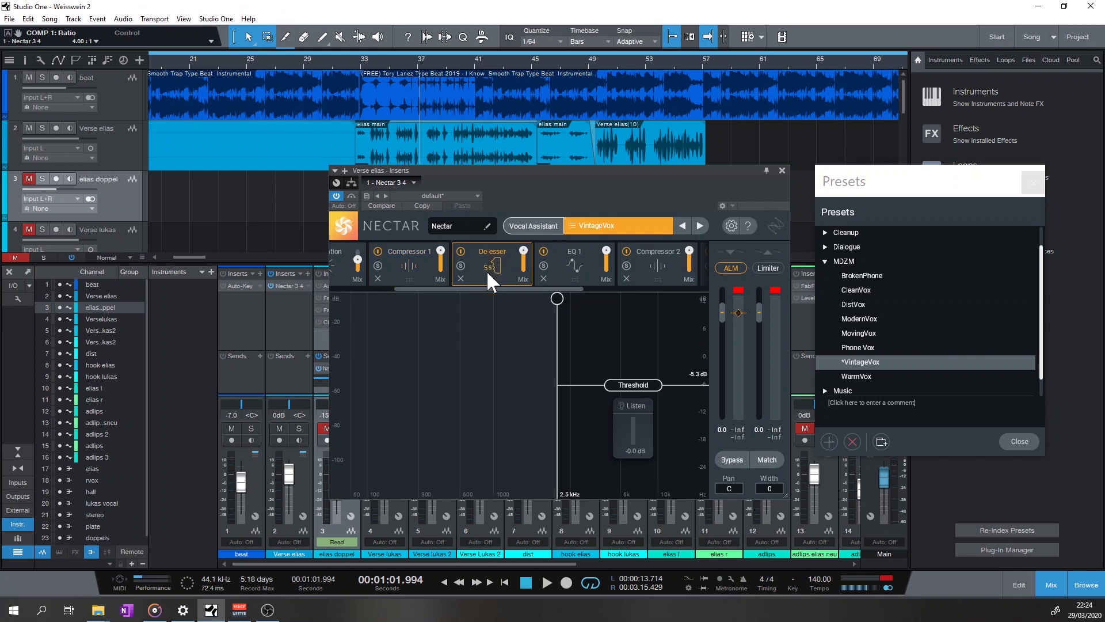
left_click(554, 281)
left_click_drag(555, 286, 579, 288)
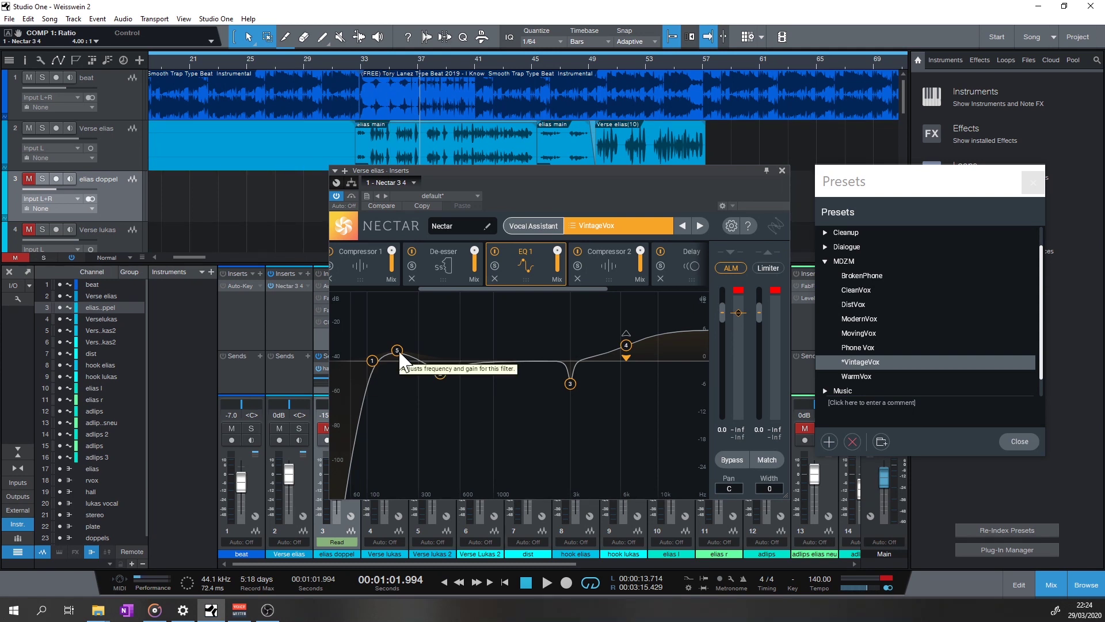
Step: View the Compressor 2, Delay and Reverb modules of VintageVox and check the Delay's wet mix
left_click(602, 275)
left_click_drag(582, 288, 636, 284)
left_click(617, 255)
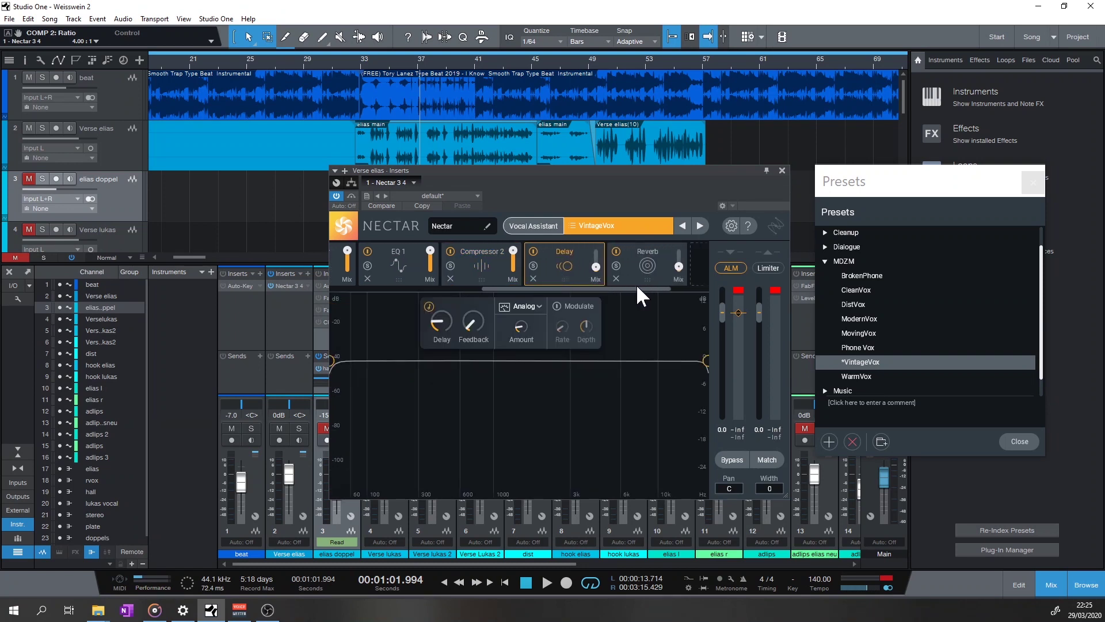
left_click(596, 266)
left_click(647, 265)
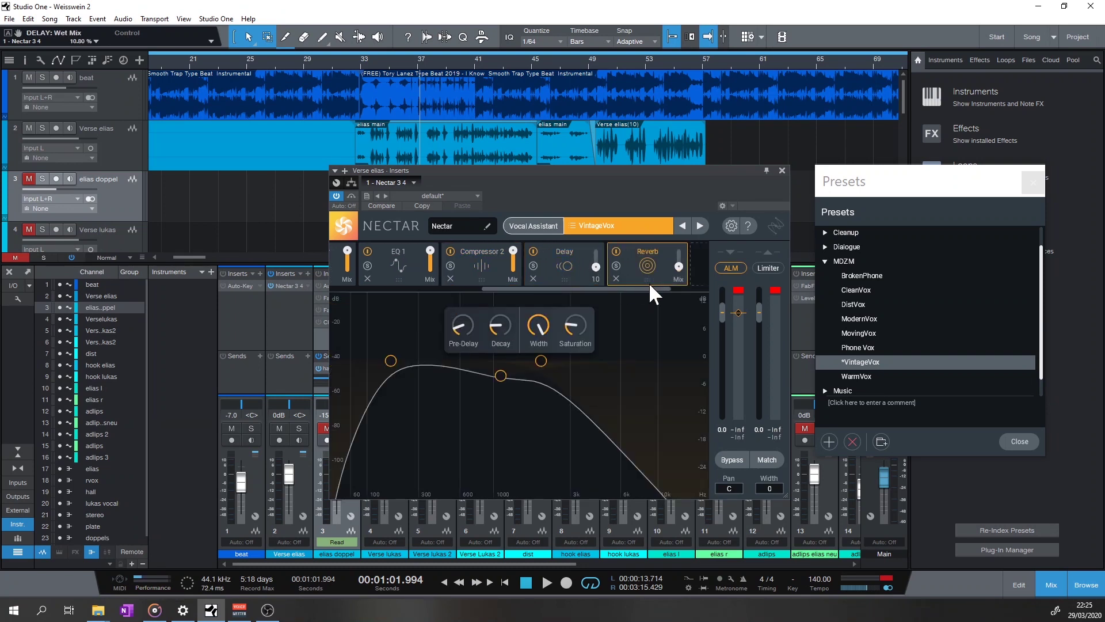
Step: Load the Phone Vox preset, move the Nectar window clear of the tracks and audition the vocal from bar 33
left_click(682, 225)
left_click_drag(525, 175, 565, 192)
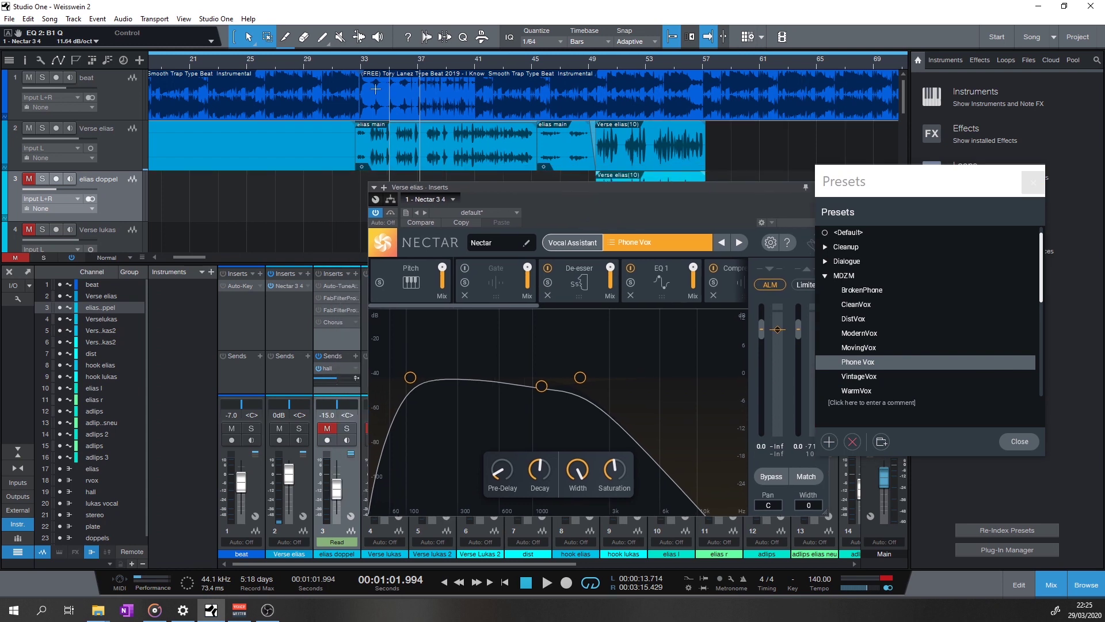
left_click(362, 63)
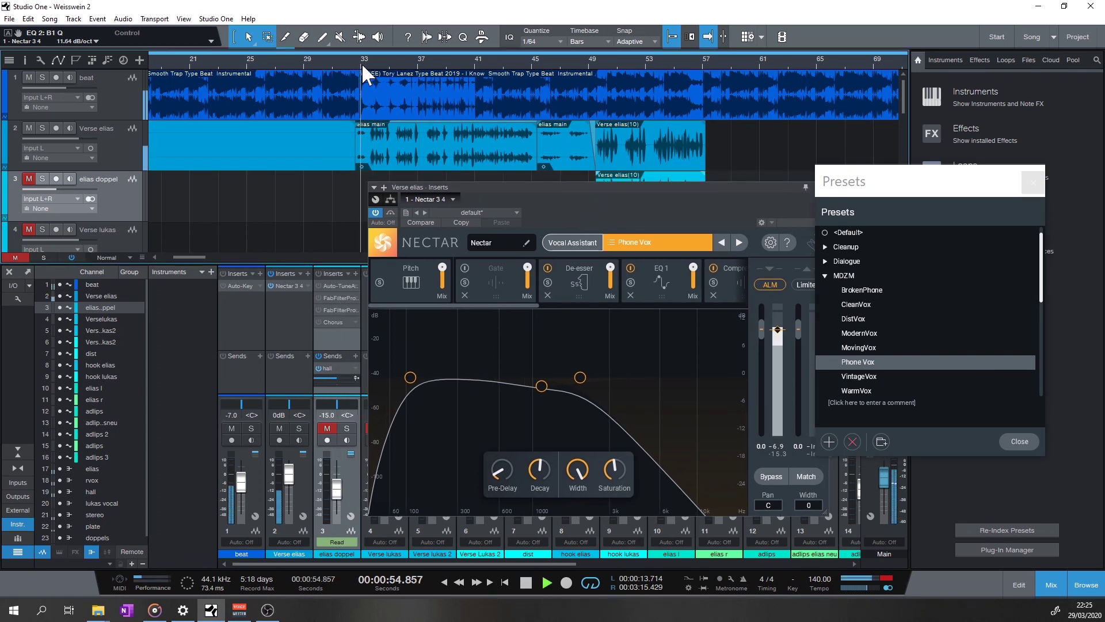
key("space")
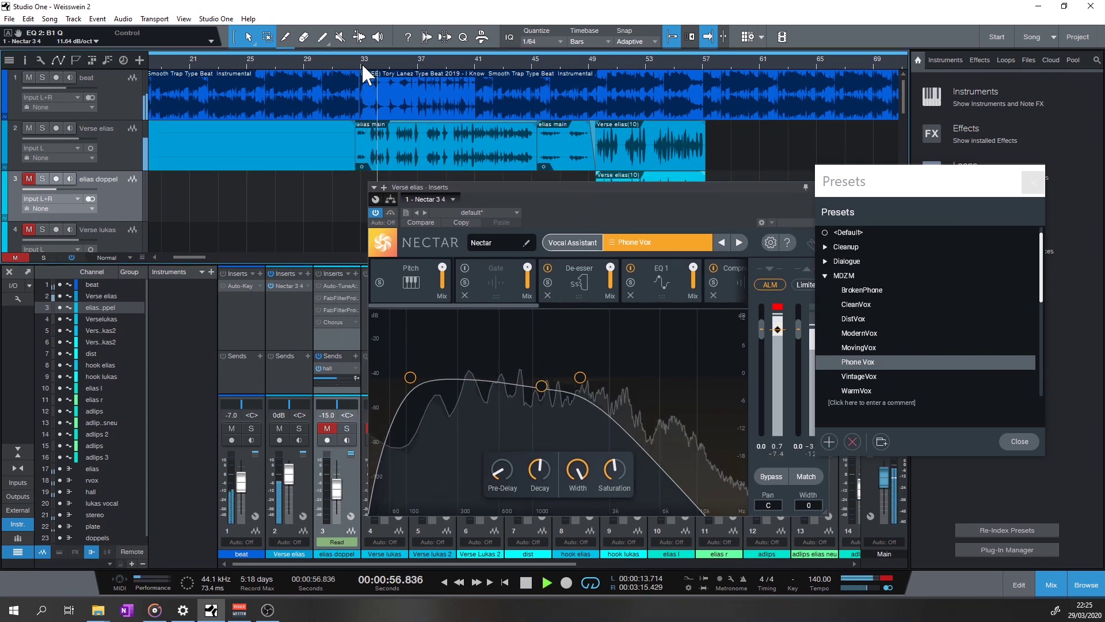
key("space")
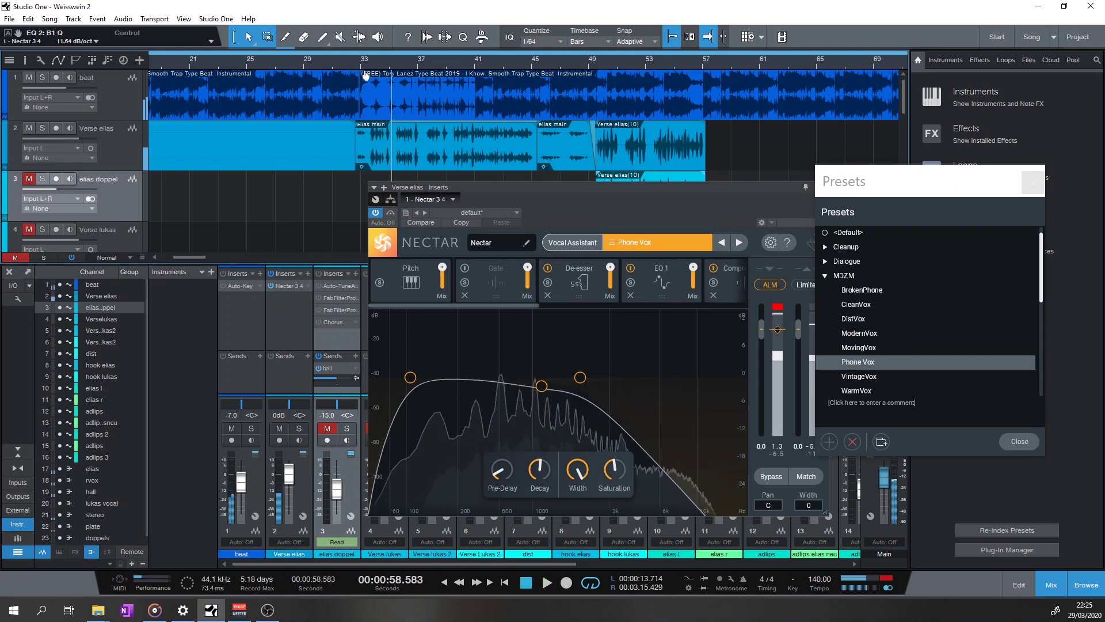
Step: Examine the EQ 1 curve of the Phone Vox preset and play a short passage of the vocal through it
left_click_drag(441, 304, 492, 310)
left_click(535, 277)
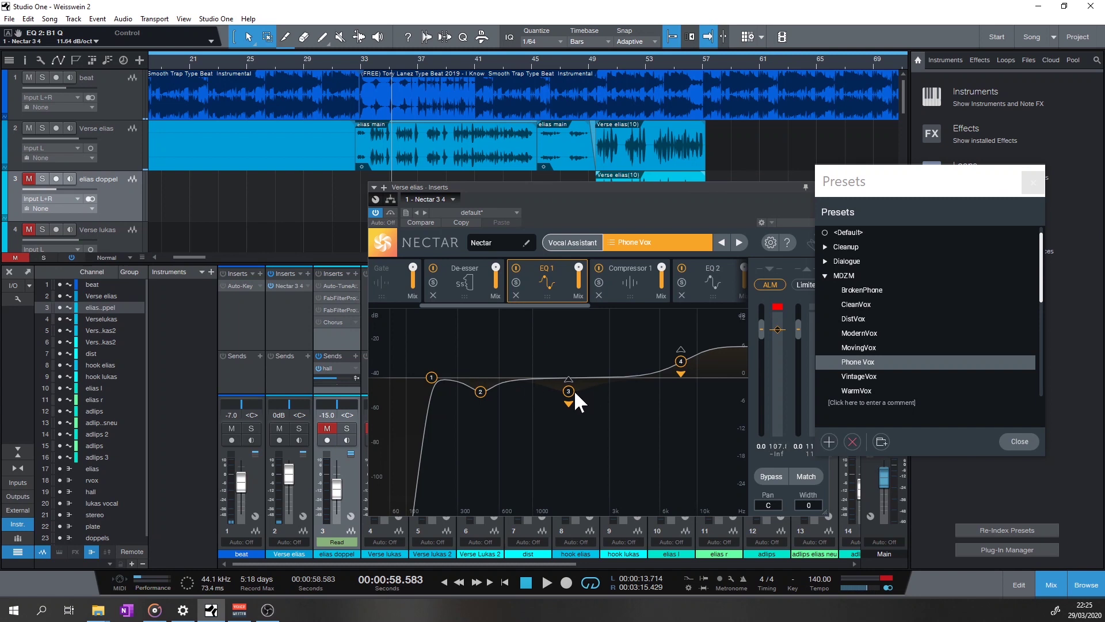
left_click(399, 74)
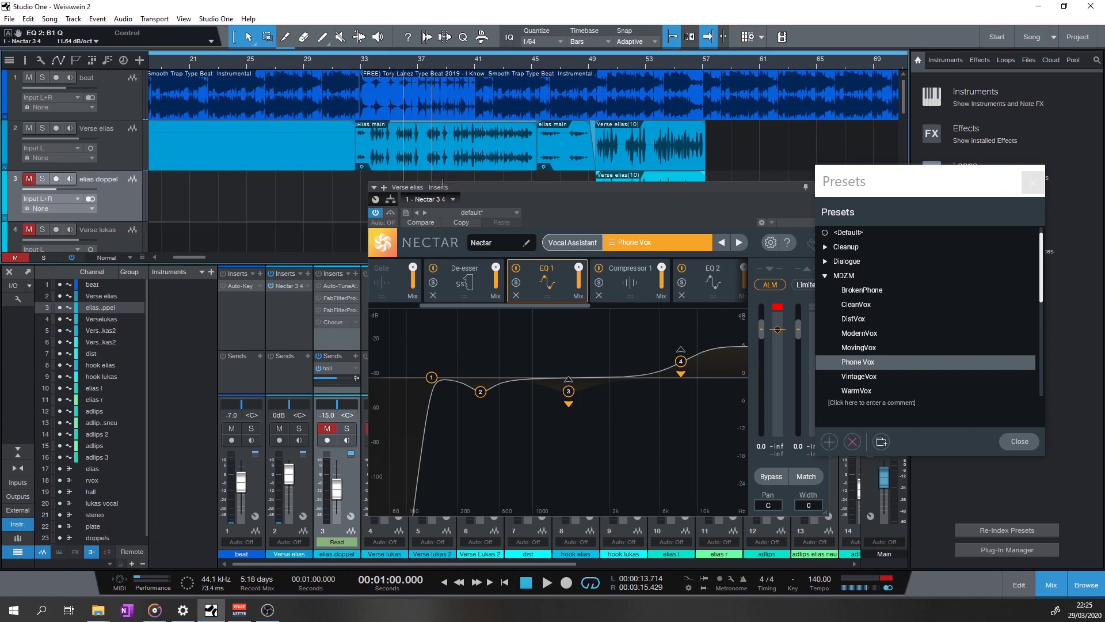
key("space")
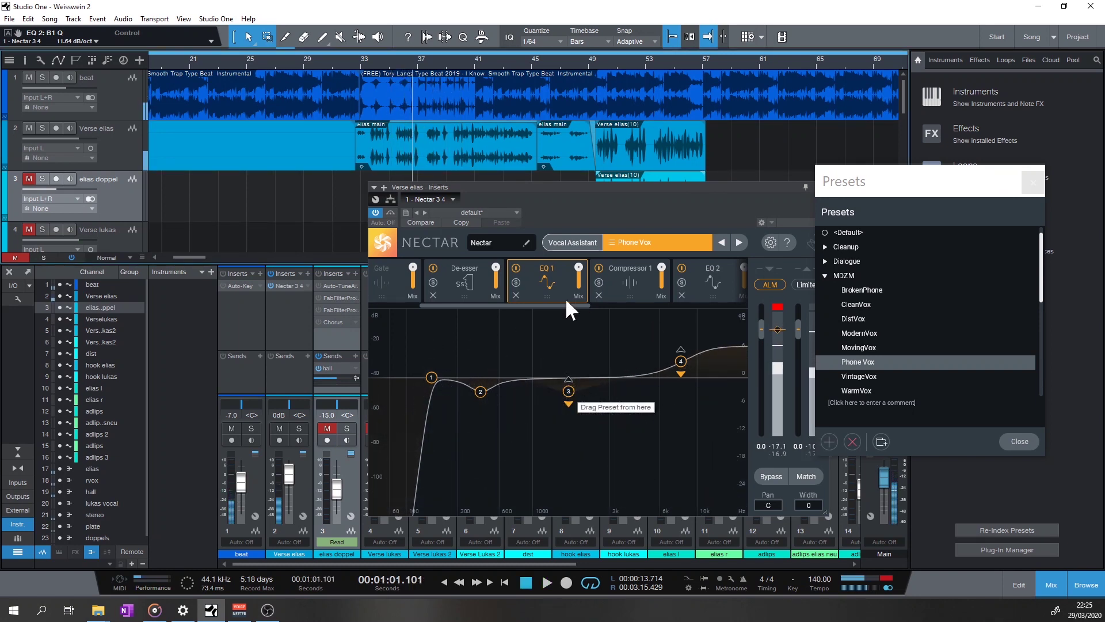
Step: View the Compressor 1, EQ 2 and Saturation modules of the Phone Vox preset
left_click(610, 293)
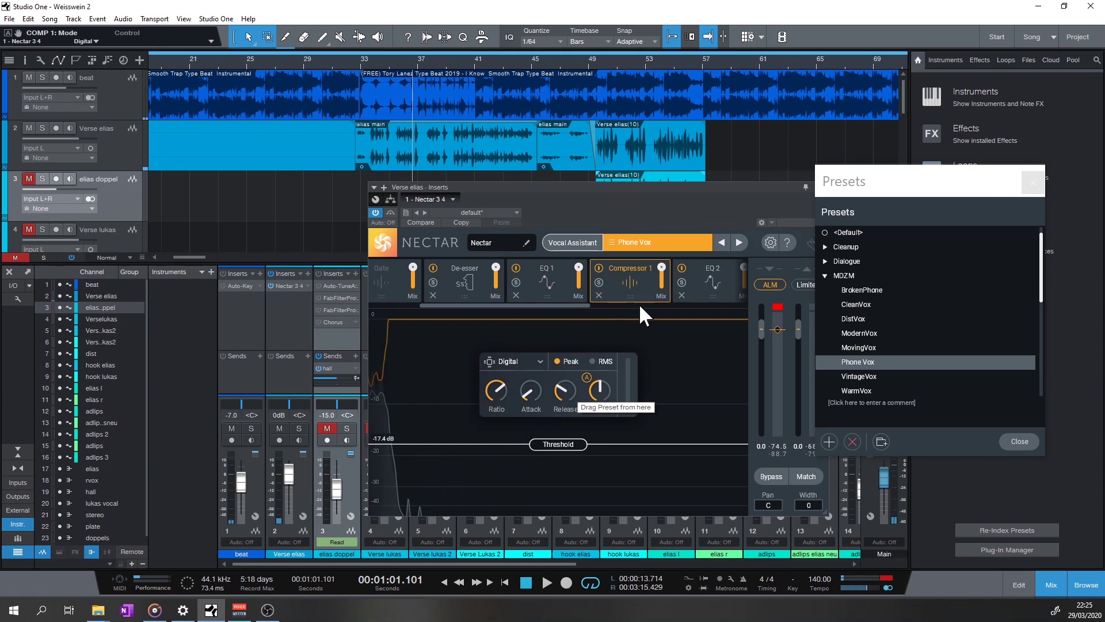
scroll(583, 306, "right", 2)
left_click(606, 274)
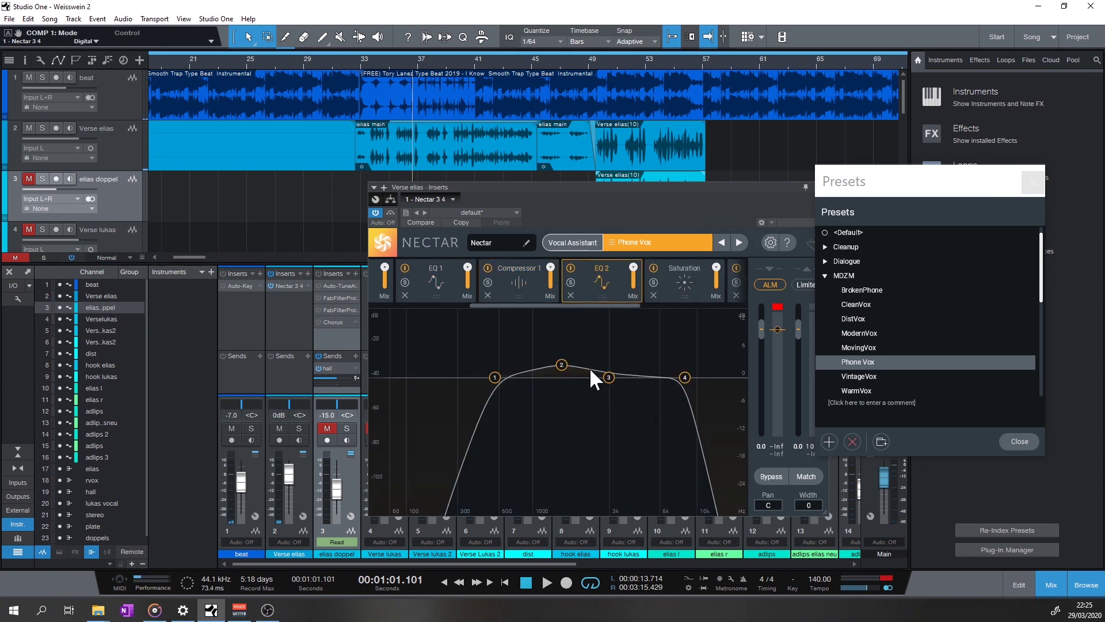
scroll(596, 301, "right", 1)
left_click(599, 281)
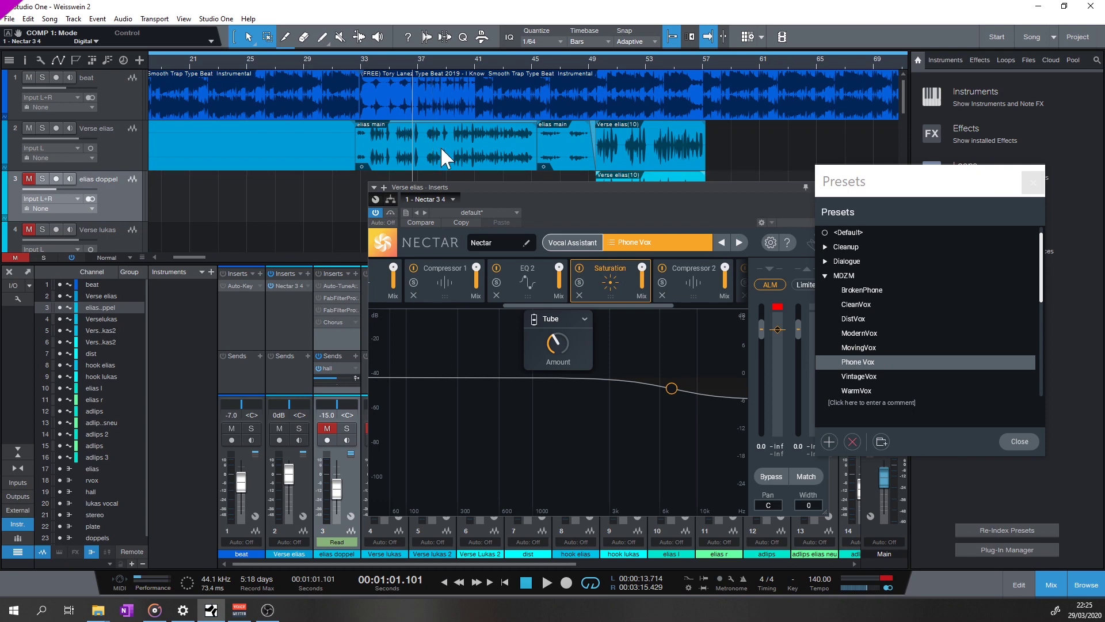
Step: Load the MovingVox preset and audition it on the vocal while viewing its Dimension module
left_click(859, 347)
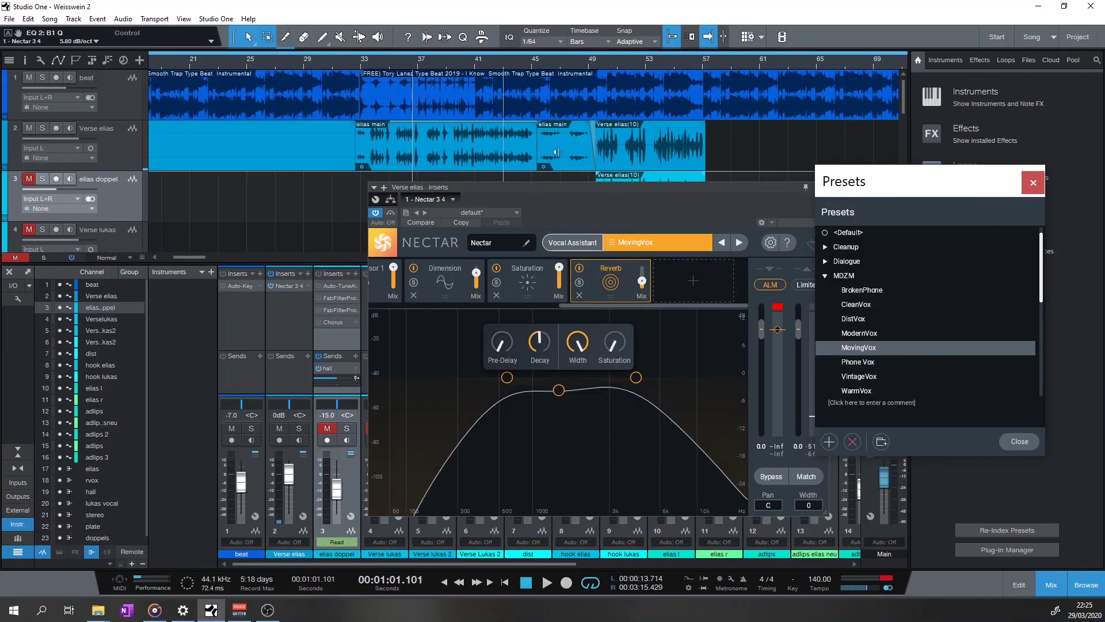
key("space")
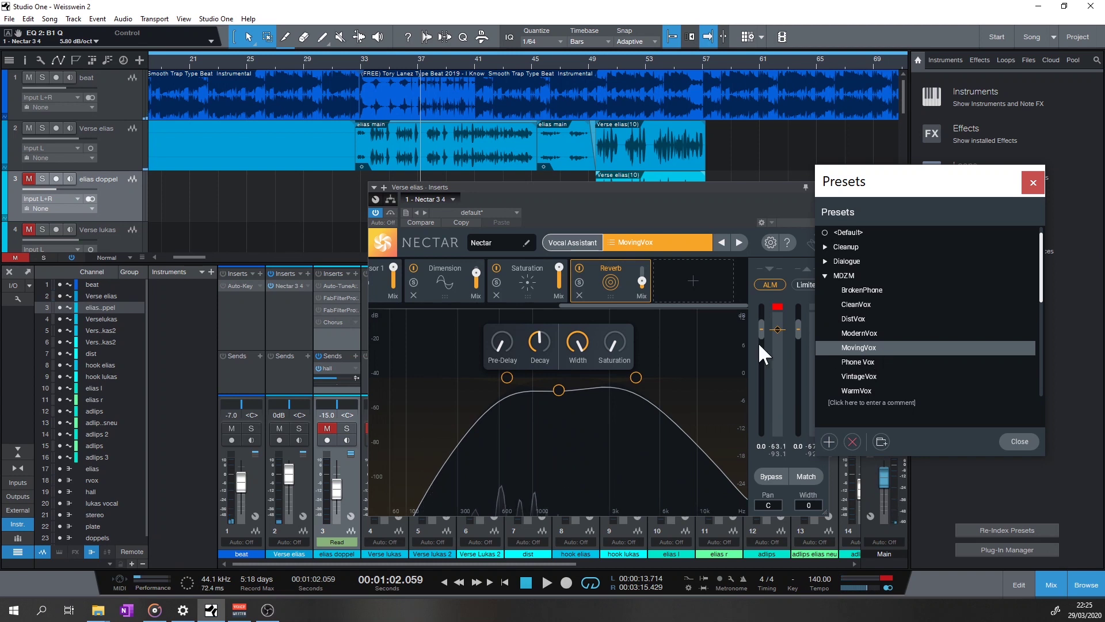
key("space")
left_click(454, 282)
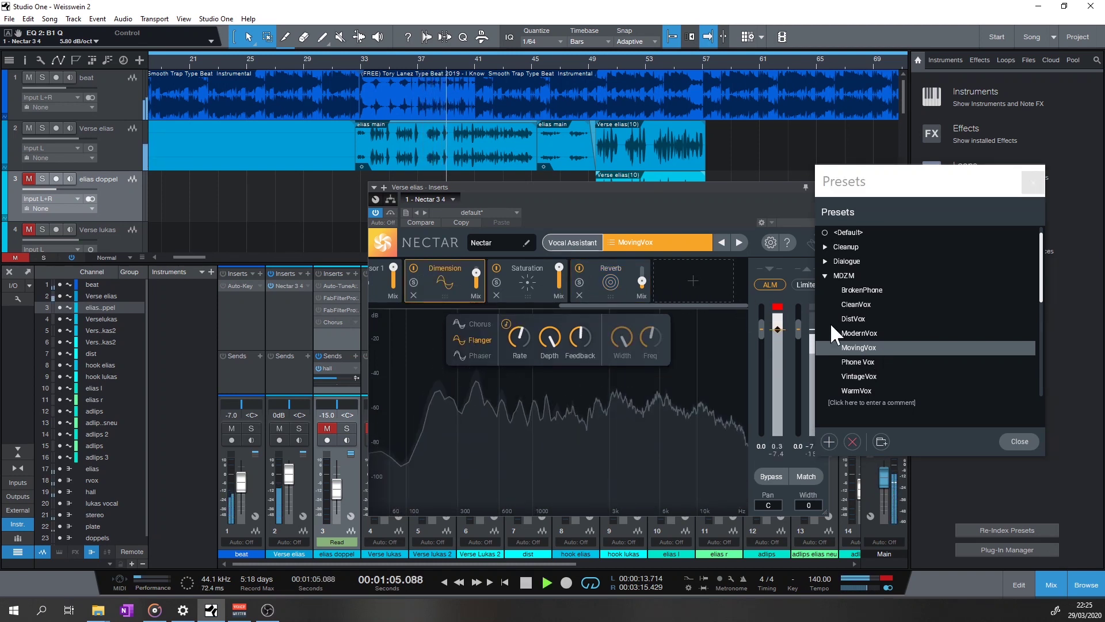
key("space")
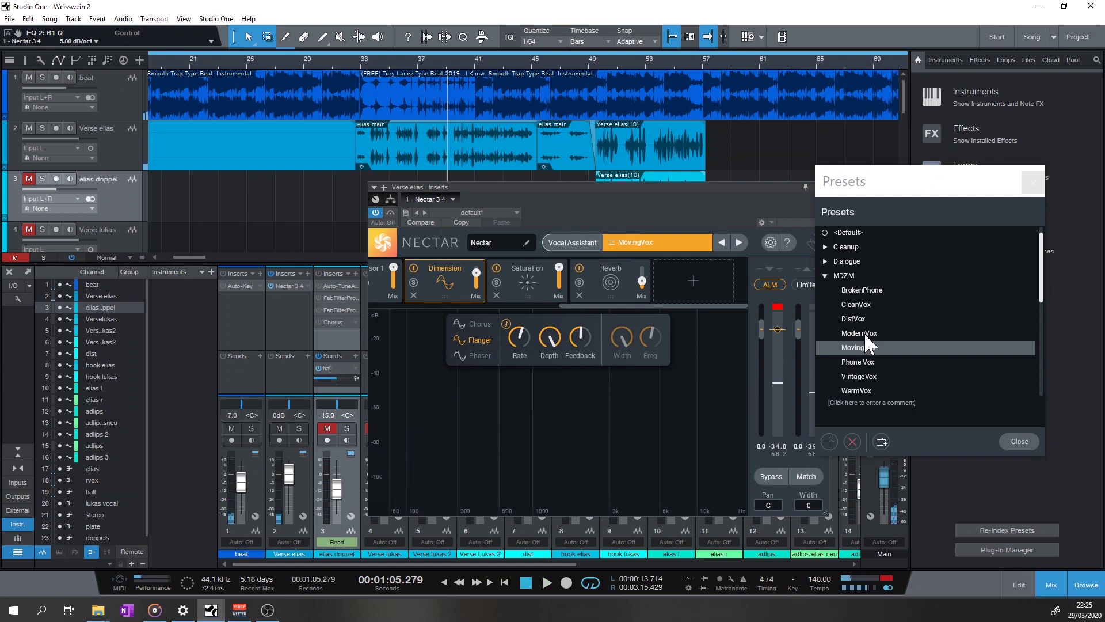
Step: Load the ModernVox preset, reposition the Nectar window so it is fully visible and play the vocal from about bar 33
left_click(865, 334)
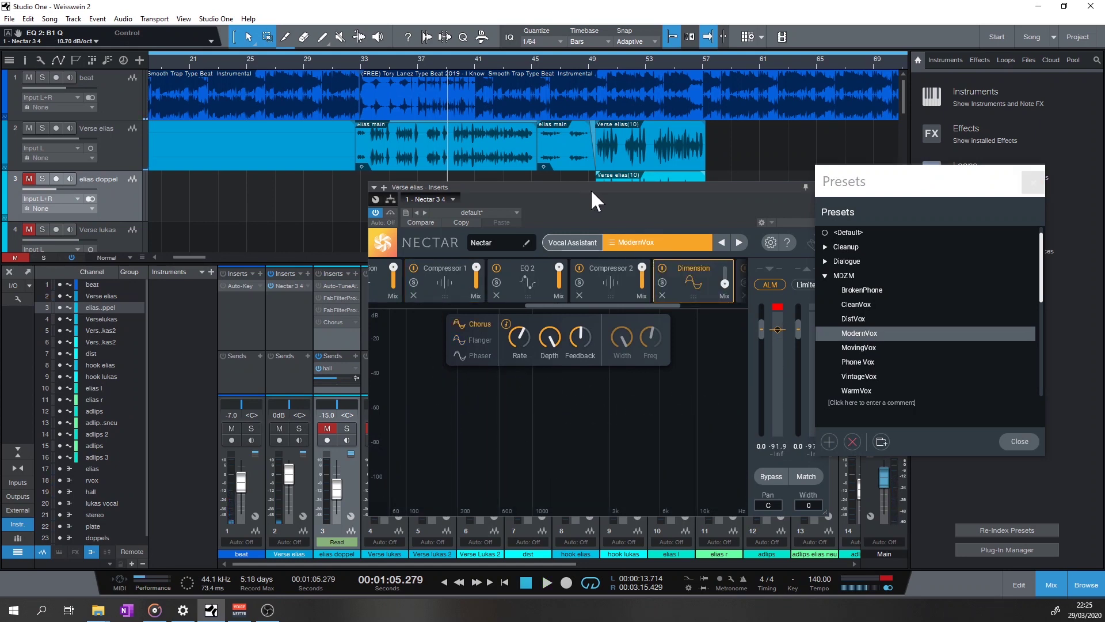
left_click_drag(592, 191, 546, 210)
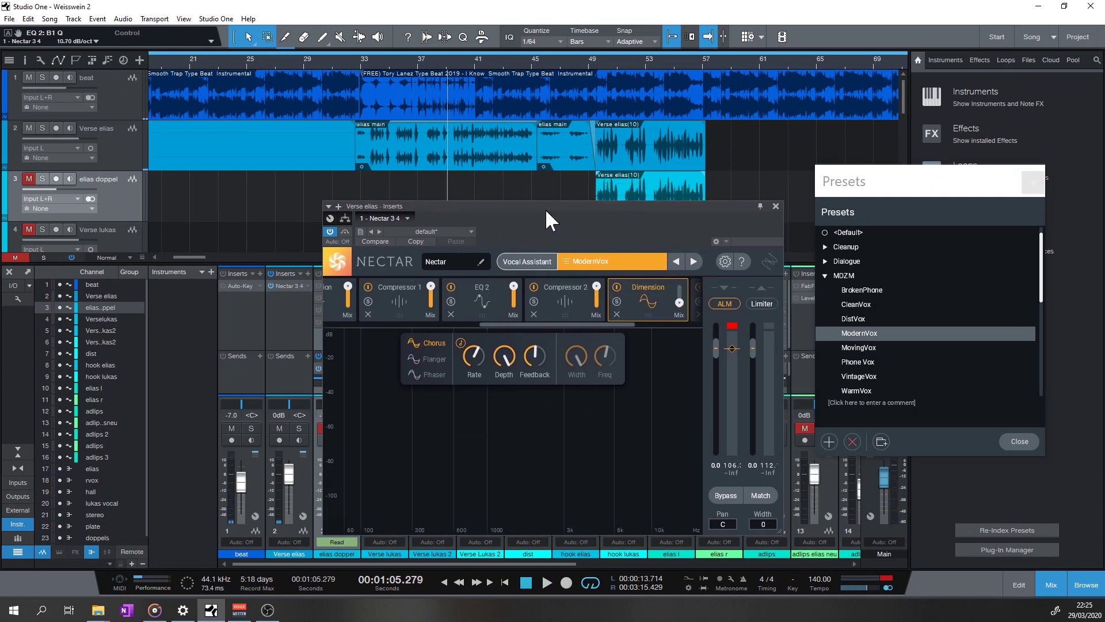
left_click(352, 62)
key("space")
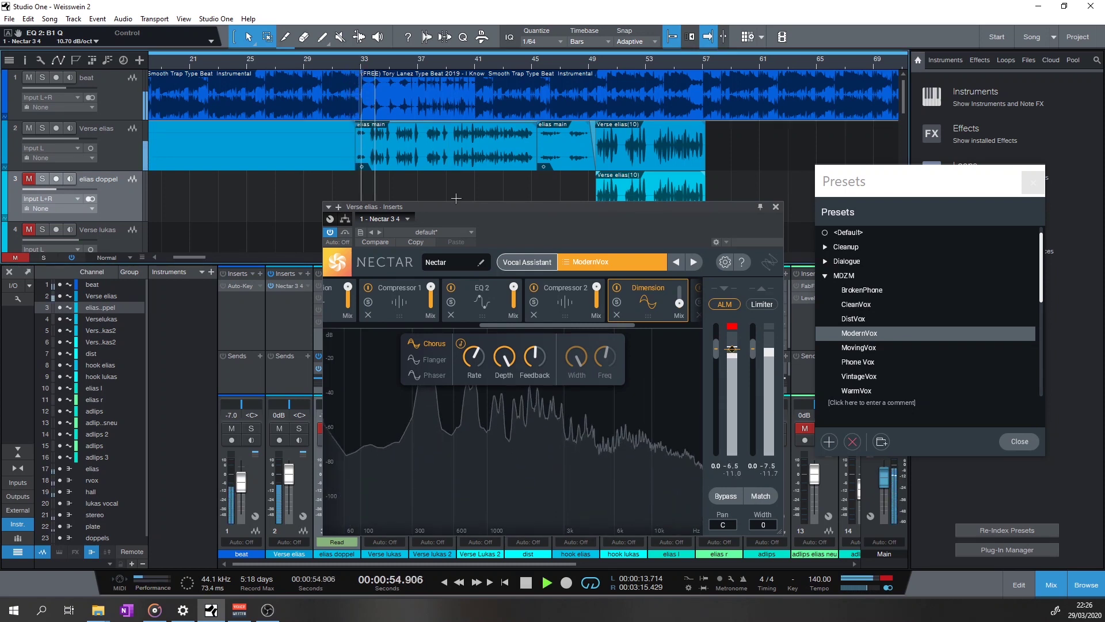
Step: View the Compressor 2 and Gate modules of the ModernVox preset while the vocal plays
left_click_drag(543, 322, 509, 327)
left_click(567, 296)
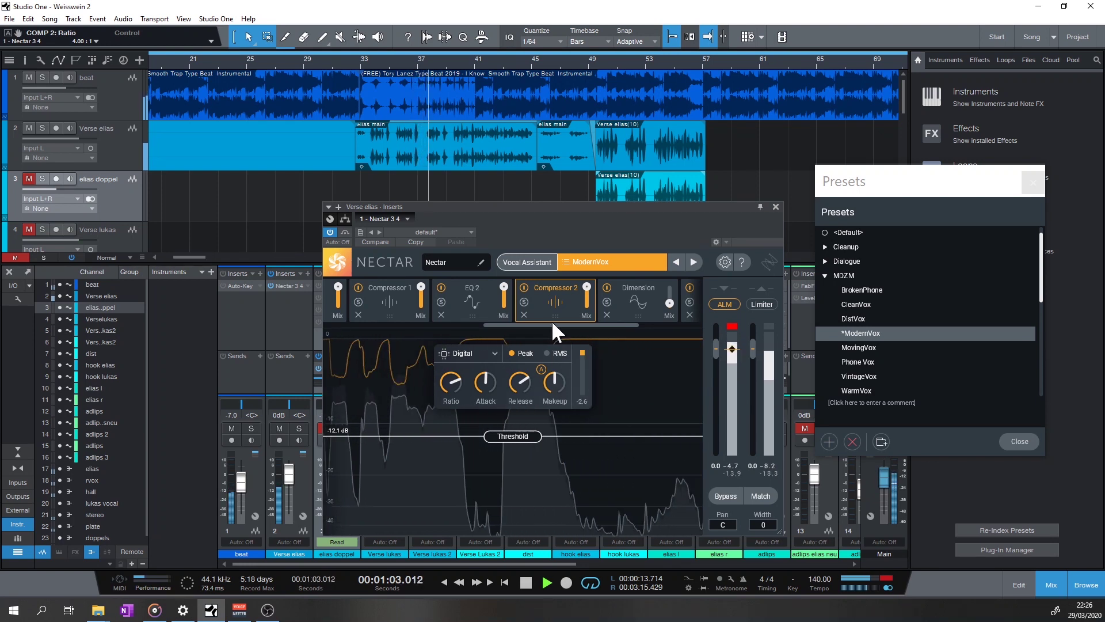
left_click_drag(555, 322, 407, 337)
left_click(420, 285)
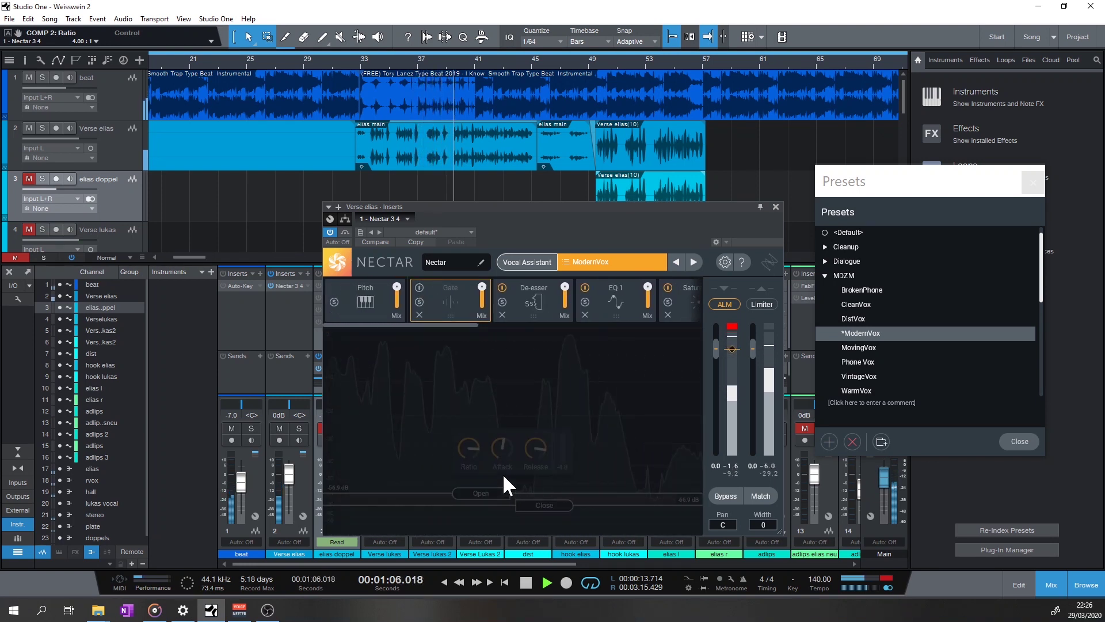
Step: Enable the Gate module in the ModernVox preset and set its open threshold to about -46.7 dB
left_click(418, 287)
left_click_drag(476, 494, 479, 480)
left_click(383, 309)
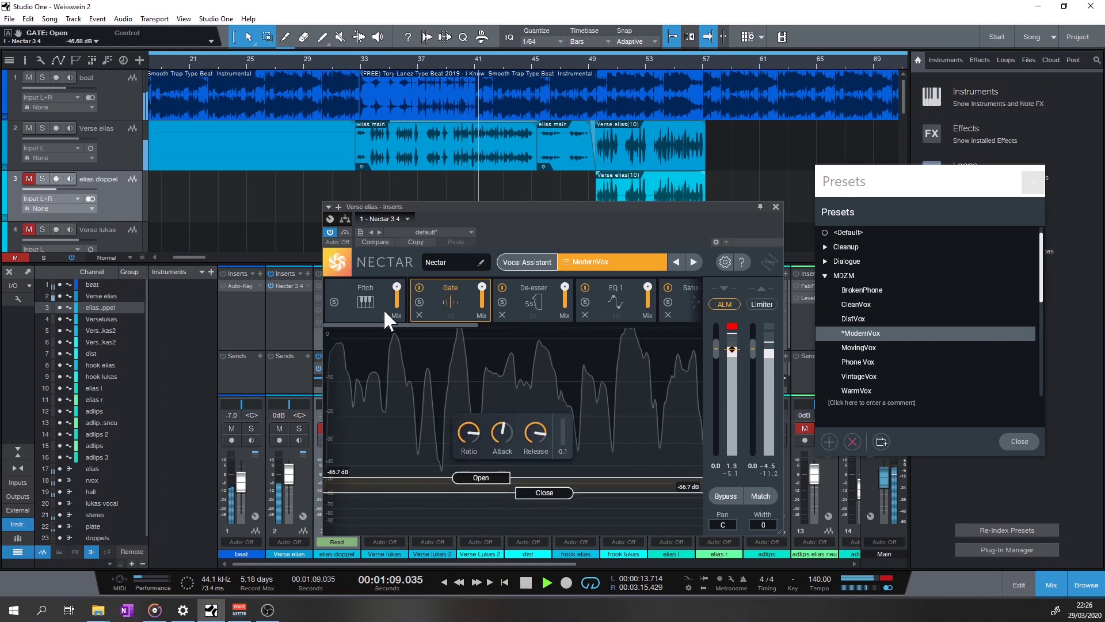
Step: View the De-esser and EQ 1 modules of the ModernVox preset and look through the rest of its module chain
left_click(519, 313)
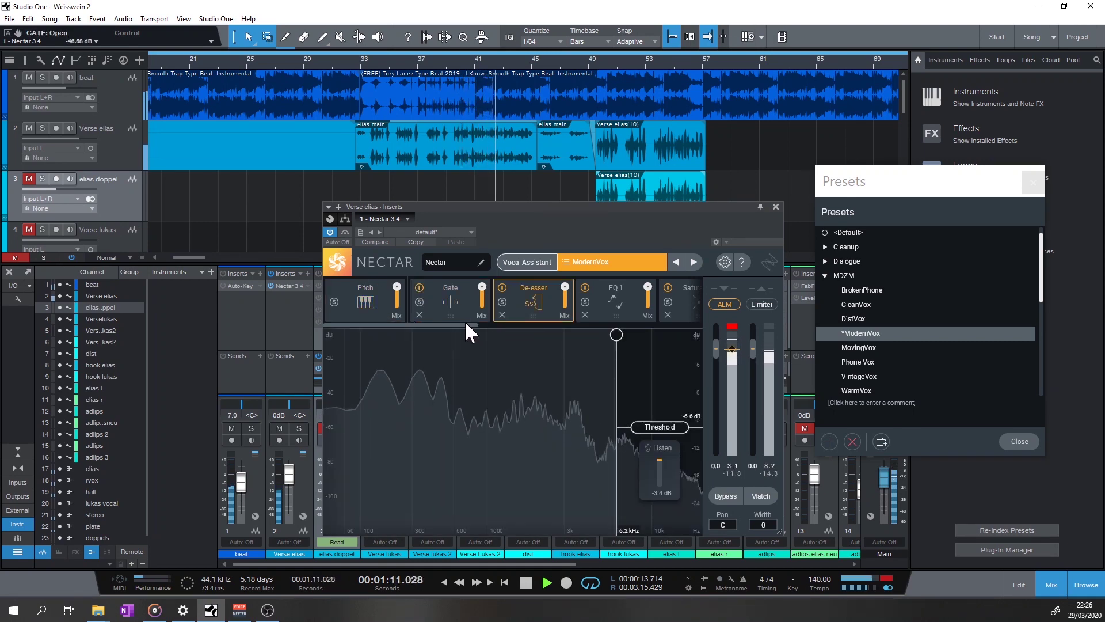
left_click(605, 296)
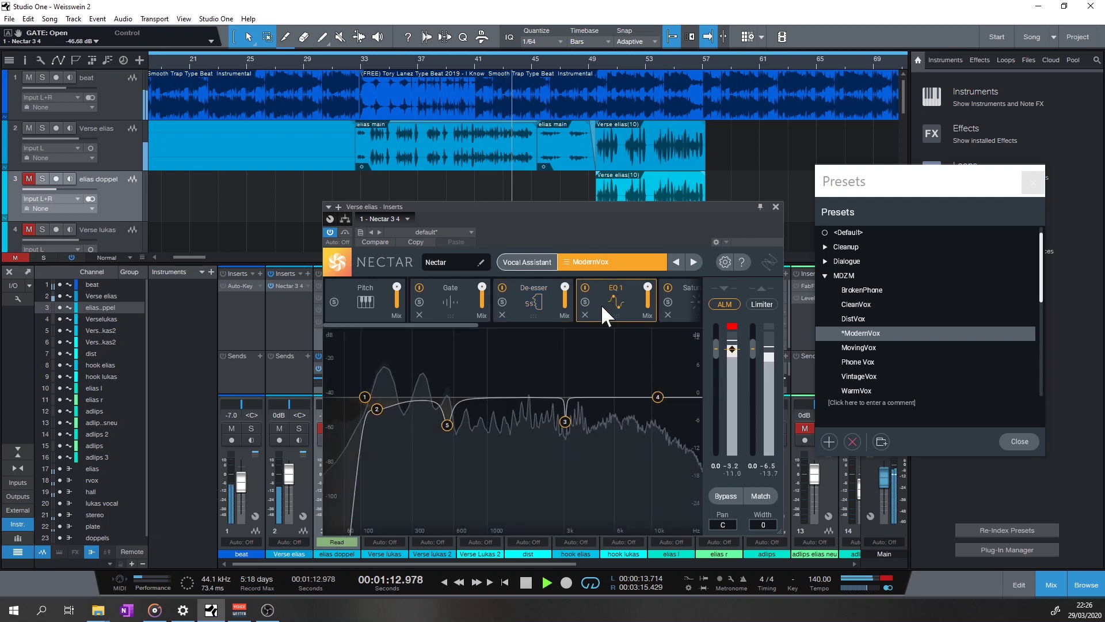
left_click_drag(469, 326, 490, 328)
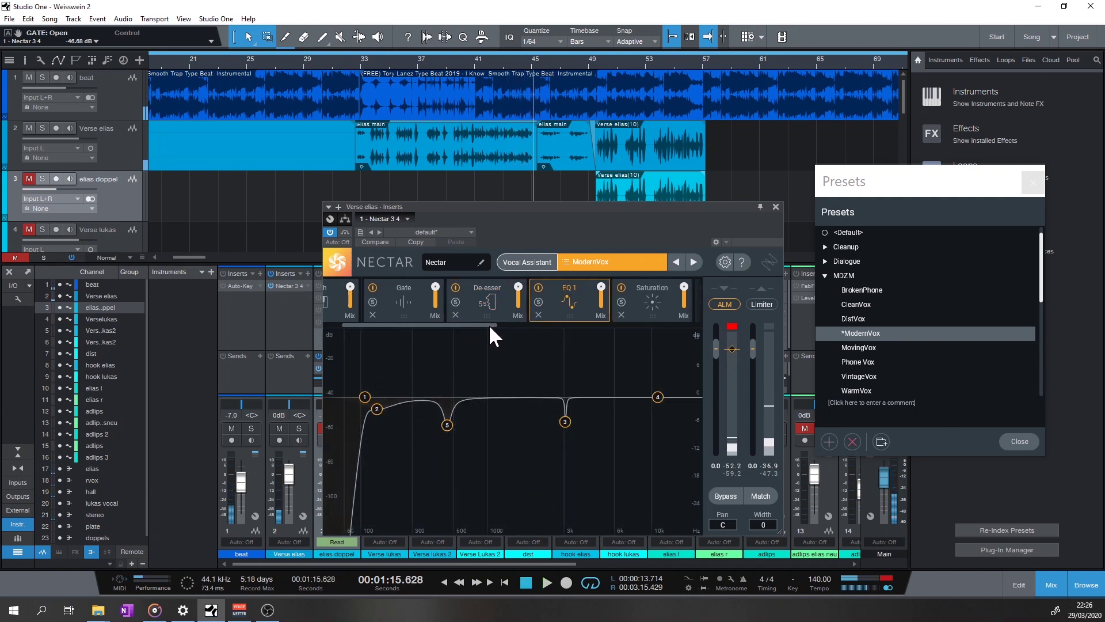
left_click_drag(489, 323, 519, 332)
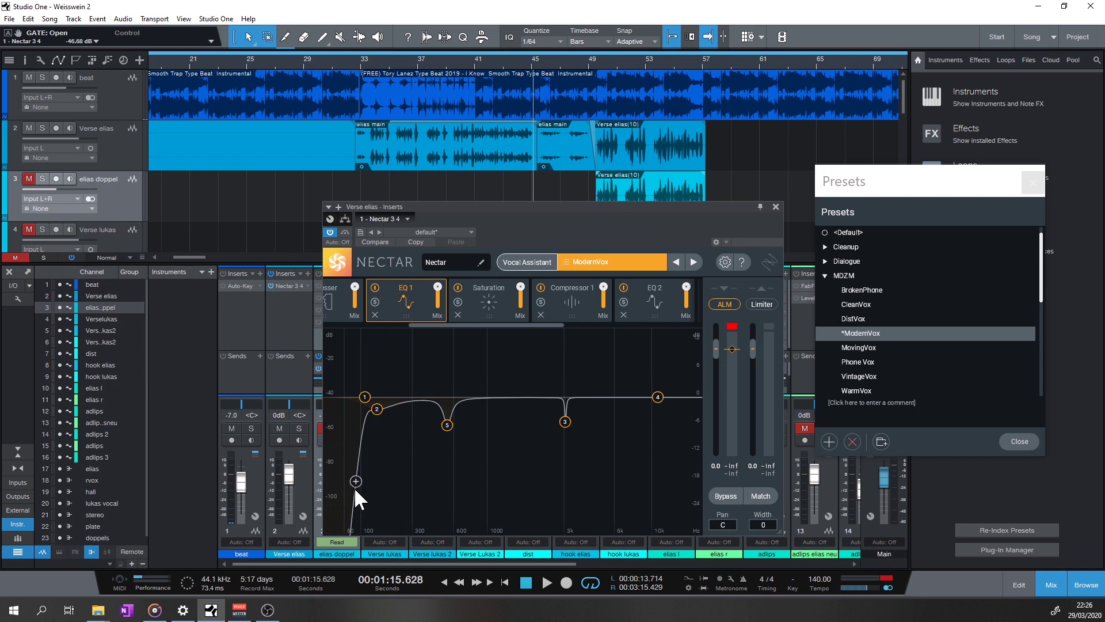
left_click_drag(478, 326, 551, 298)
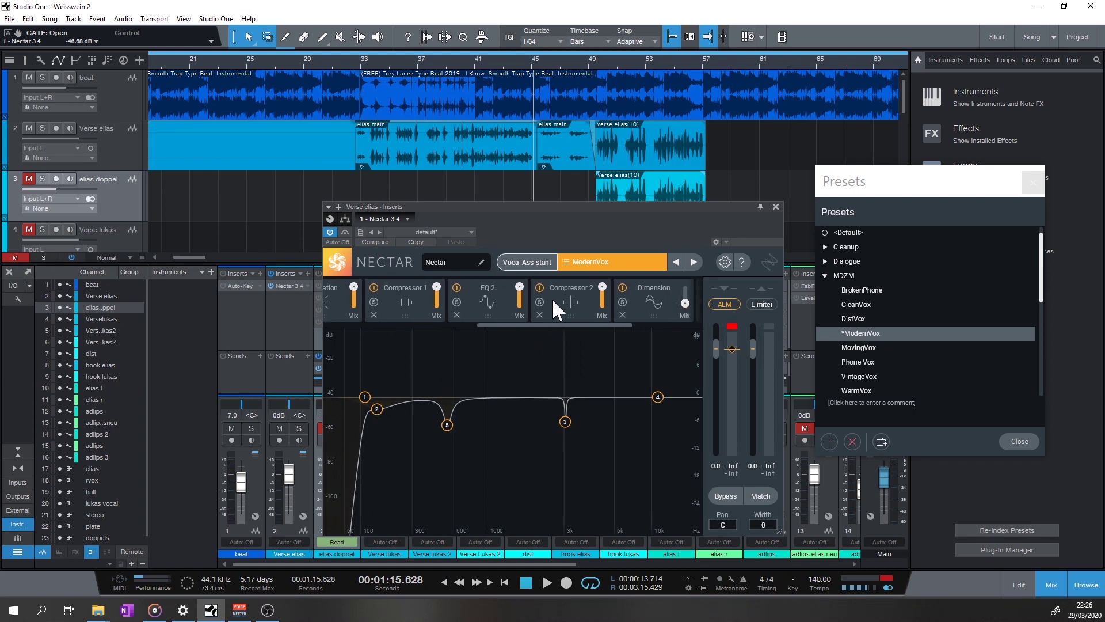
Step: View the EQ 2 and Compressor 2 modules of the ModernVox preset while auditioning the vocal
left_click(499, 300)
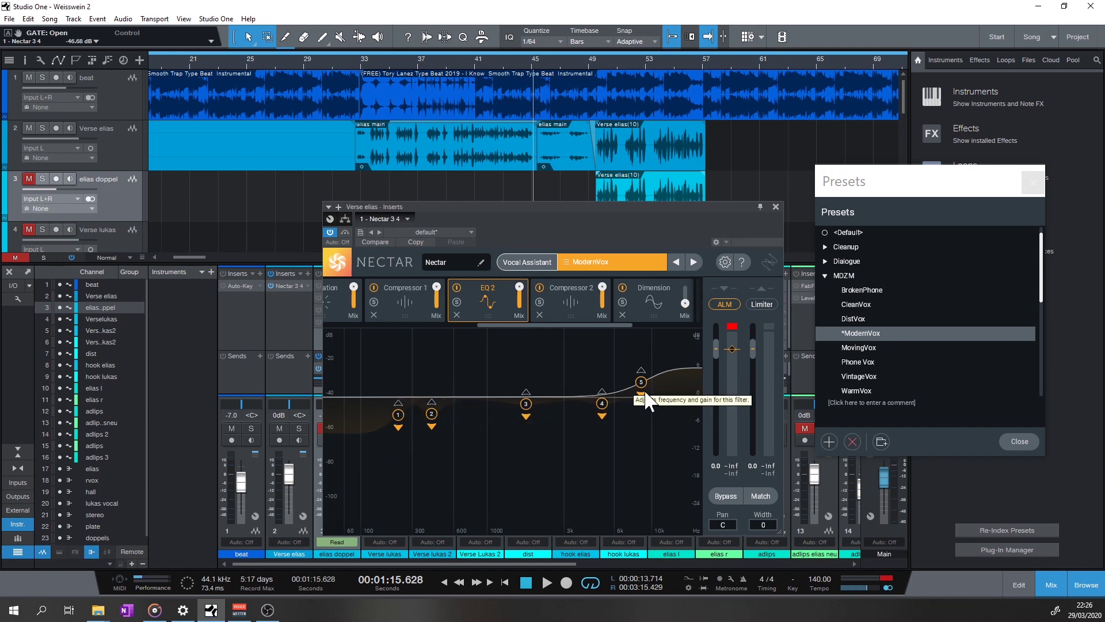
key("space")
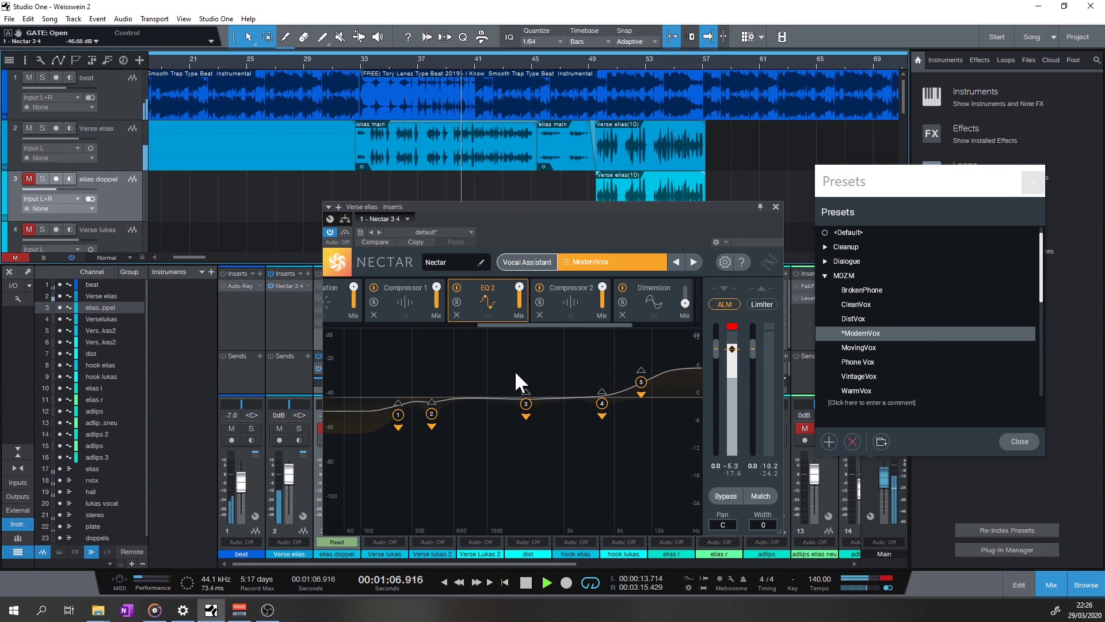
left_click(569, 307)
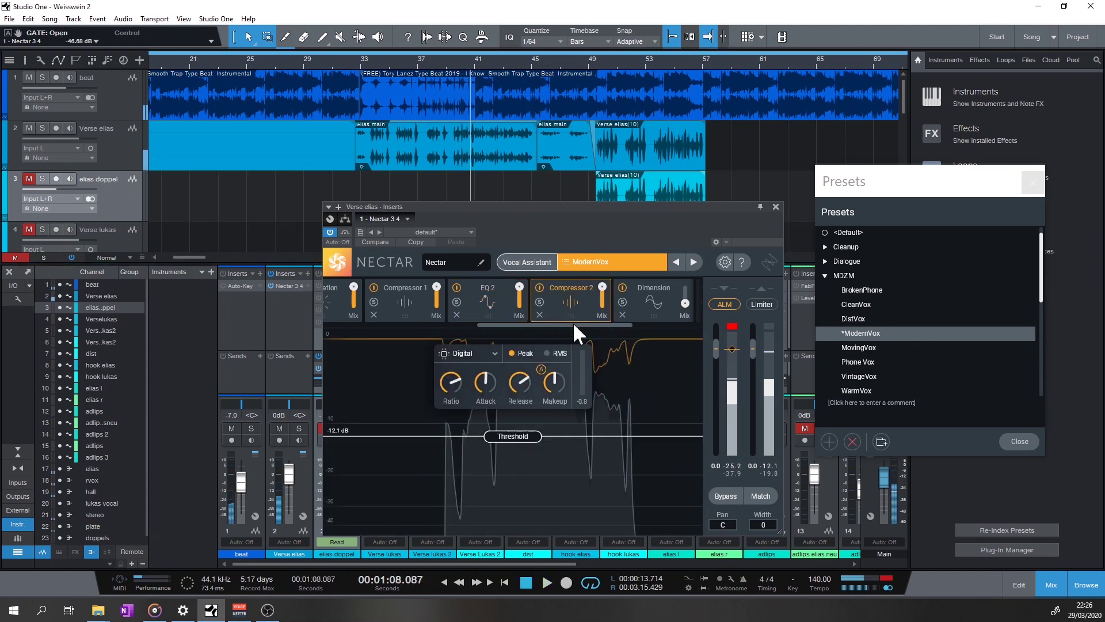
mouse_move(572, 325)
left_mouse_down()
mouse_move(535, 326)
mouse_move(570, 326)
left_mouse_up()
left_click(534, 320)
left_click(594, 308)
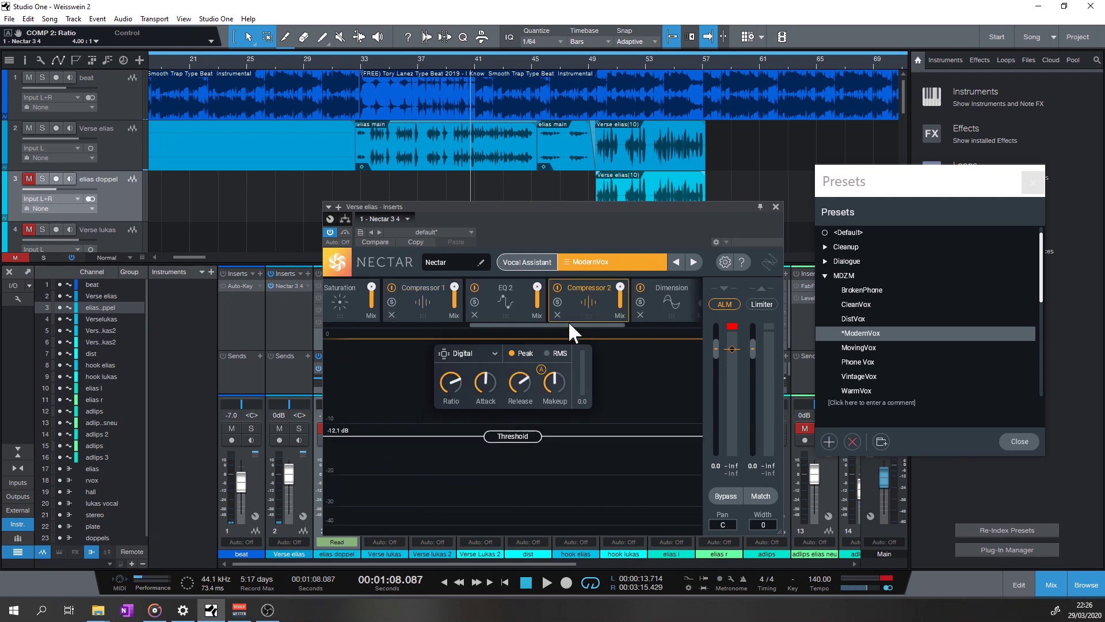
Step: Load the DistVox preset, shift the Nectar window slightly and place the playhead at about bar 35
left_click(862, 317)
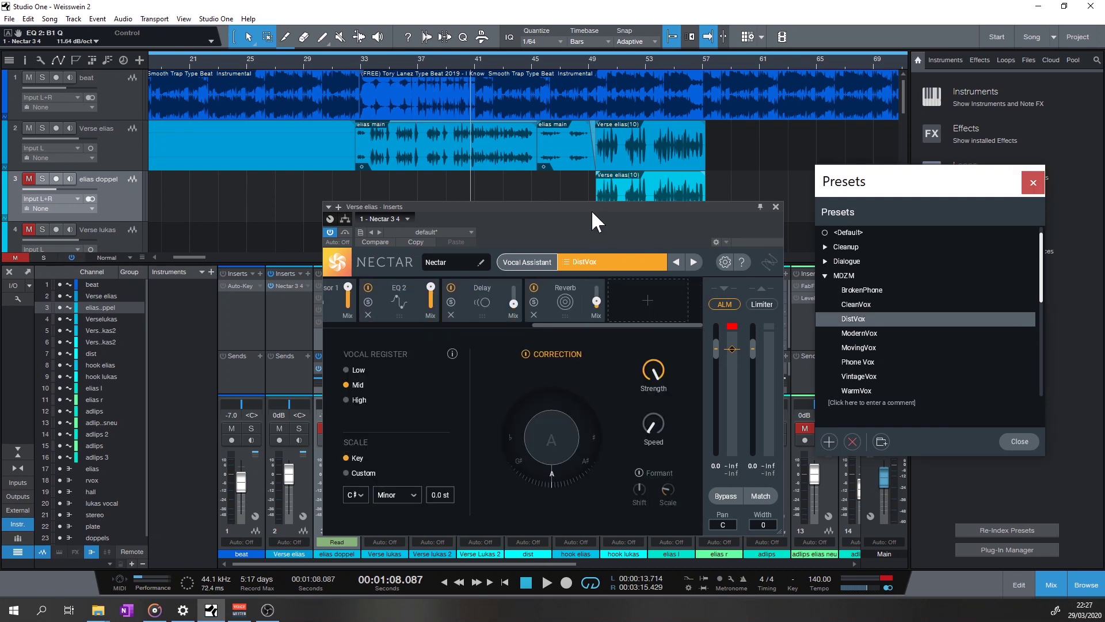
left_click_drag(592, 213, 580, 217)
left_click_drag(383, 57, 399, 64)
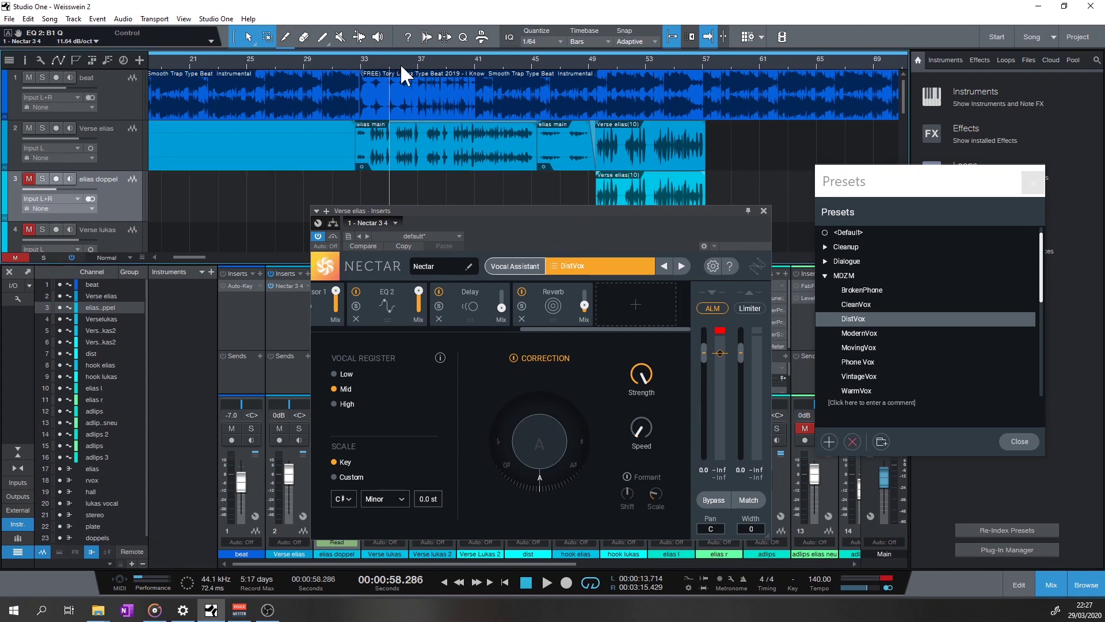
Step: Open DistVox's Saturation module during playback, lower its mix to 44.7 %, and bring the Delay and Reverb modules into view
left_click(530, 325)
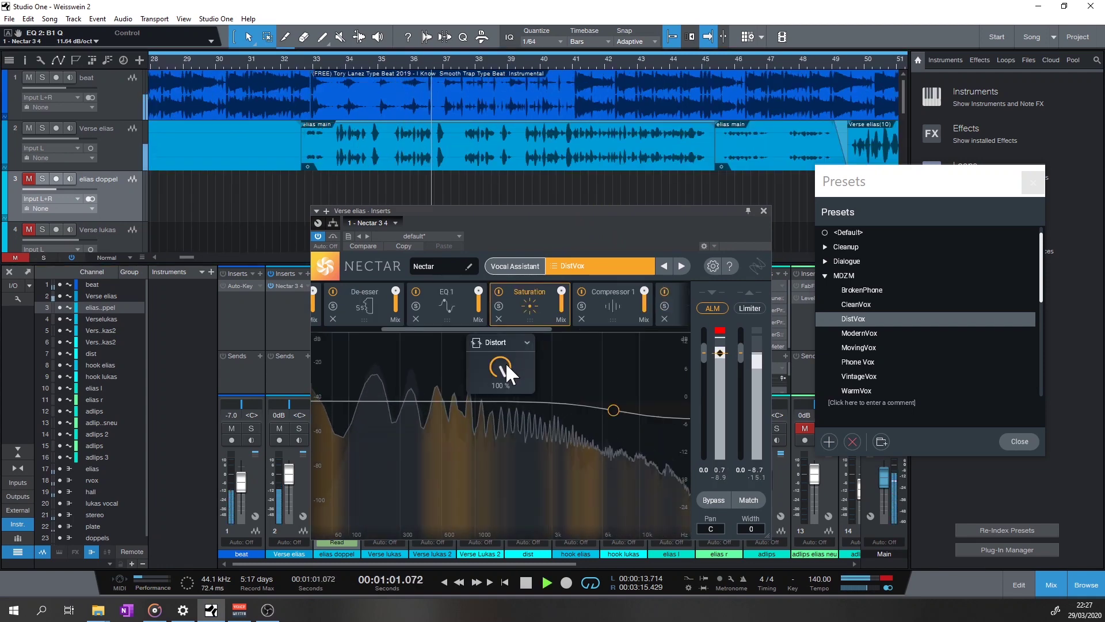
left_click_drag(560, 289, 567, 385)
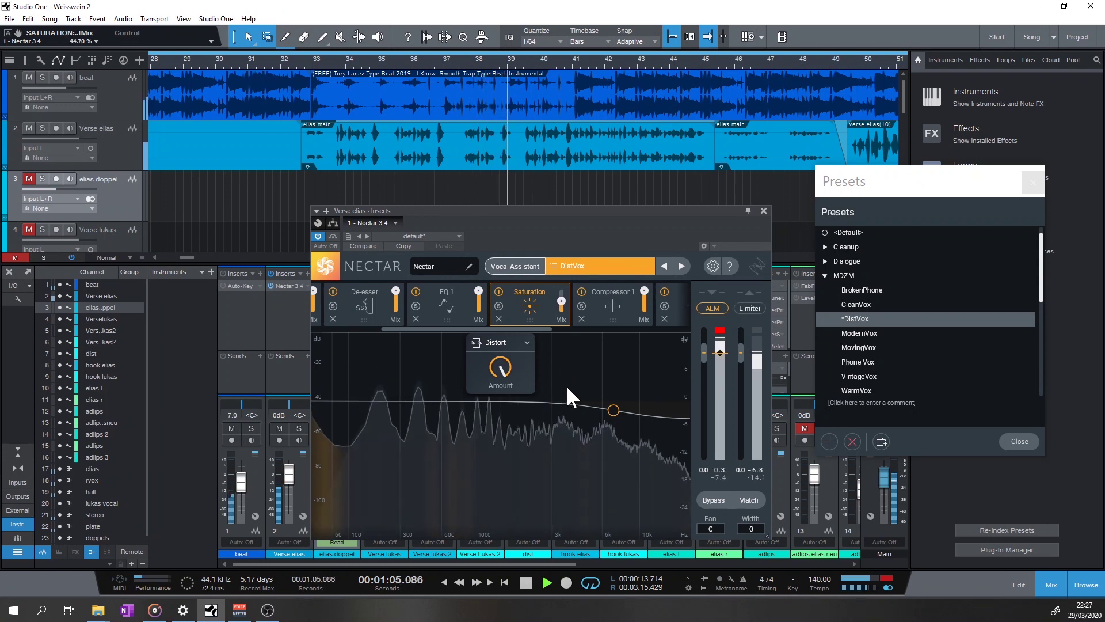
key("space")
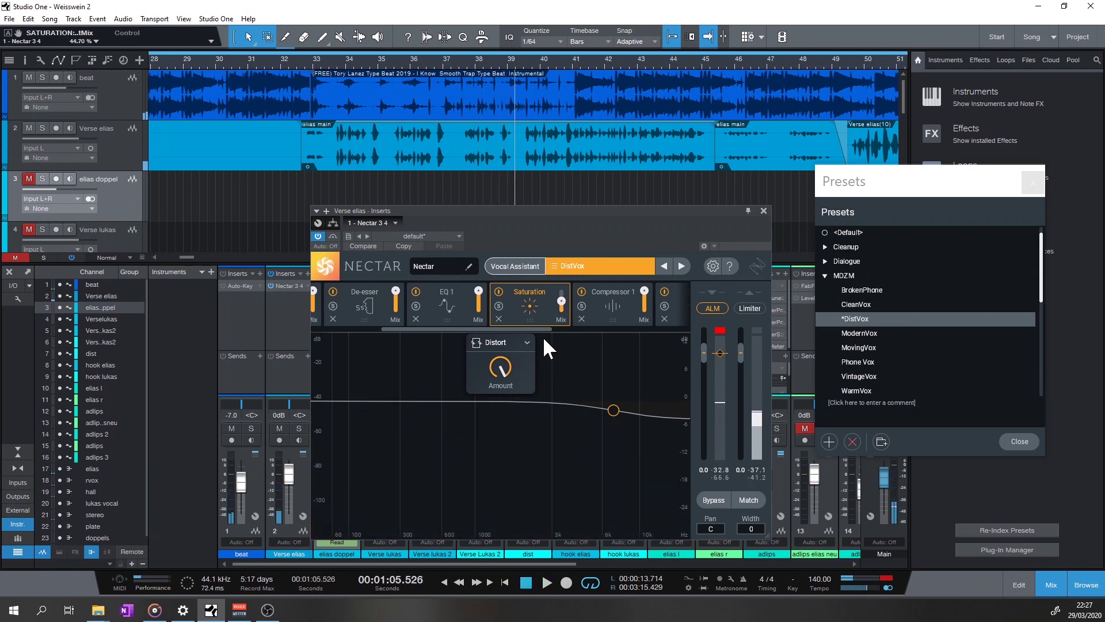
left_click_drag(541, 328, 640, 329)
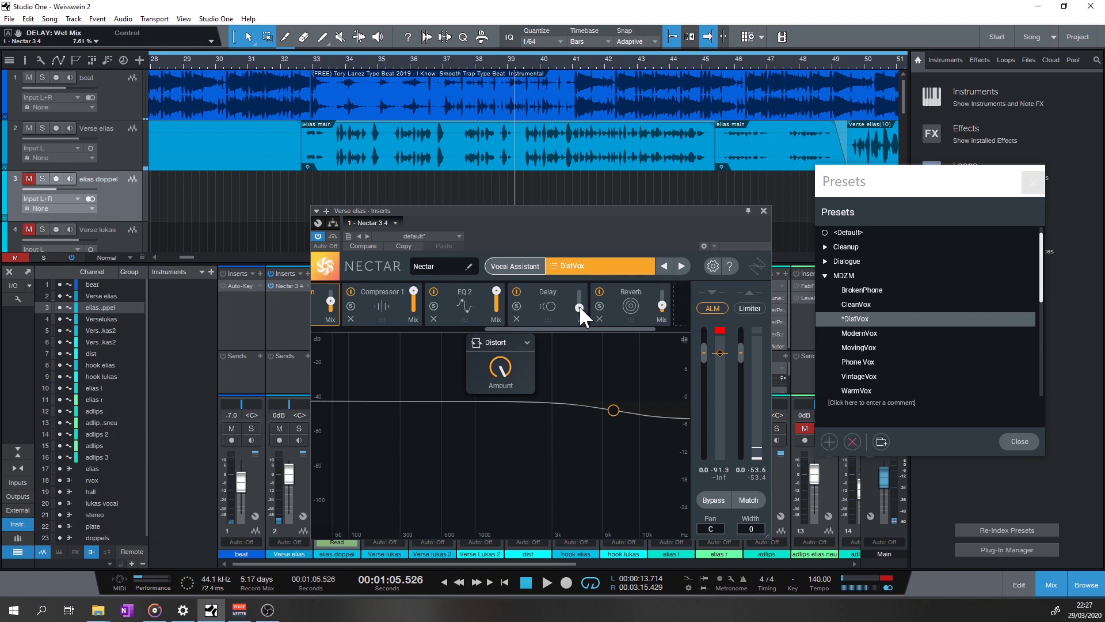
Step: Load the CleanVox preset, shift the Nectar window aside and play the vocal from about bar 33
left_click(664, 266)
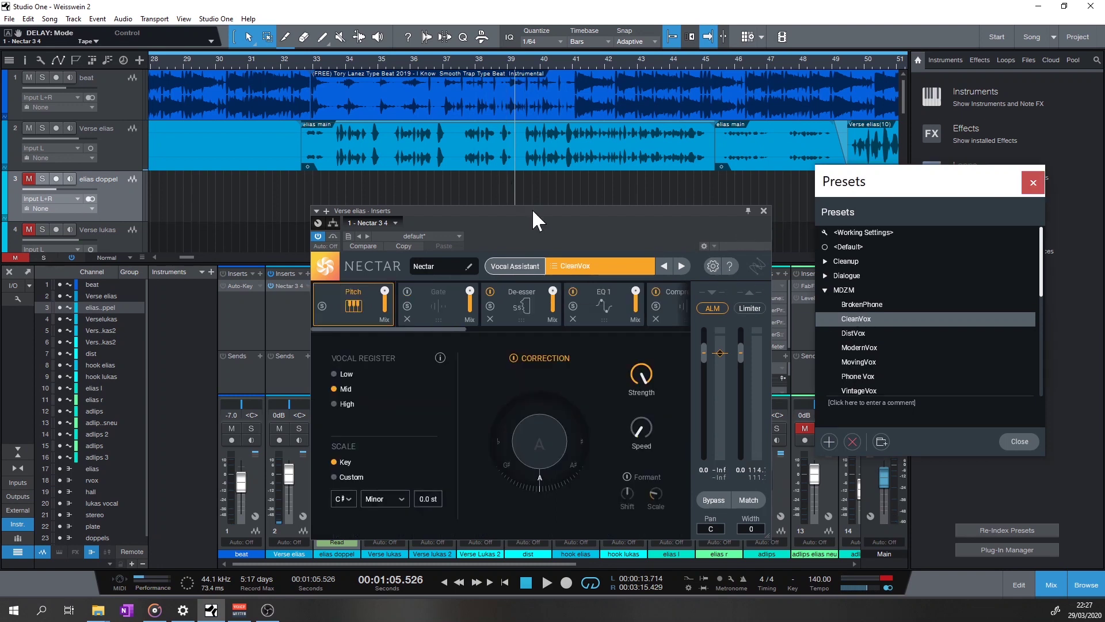
left_click_drag(535, 209, 521, 207)
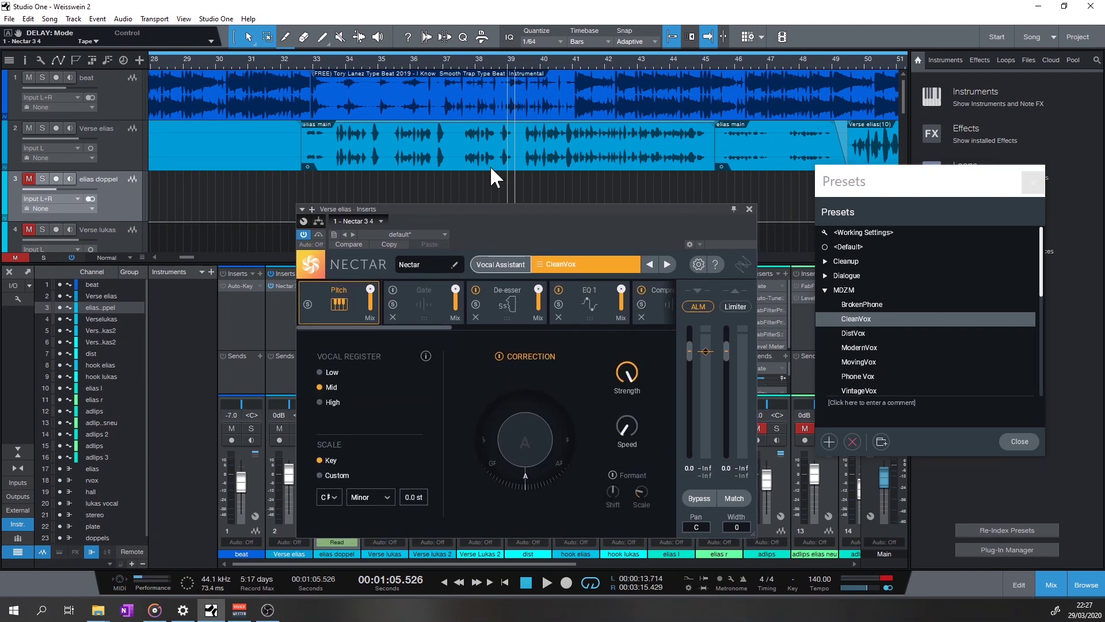
left_click(330, 62)
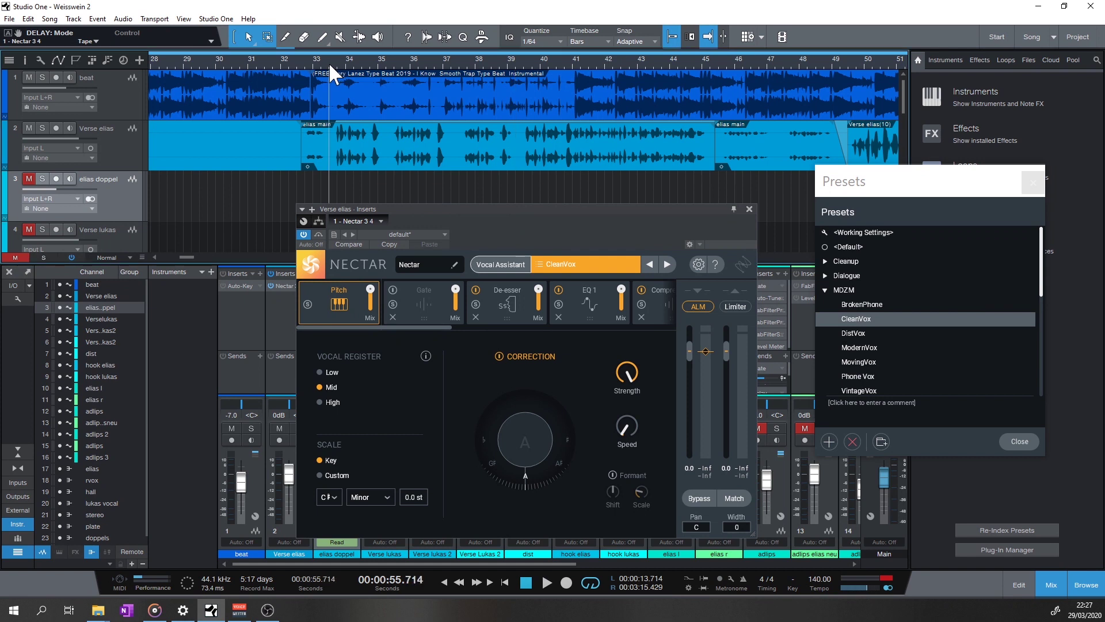
key("space")
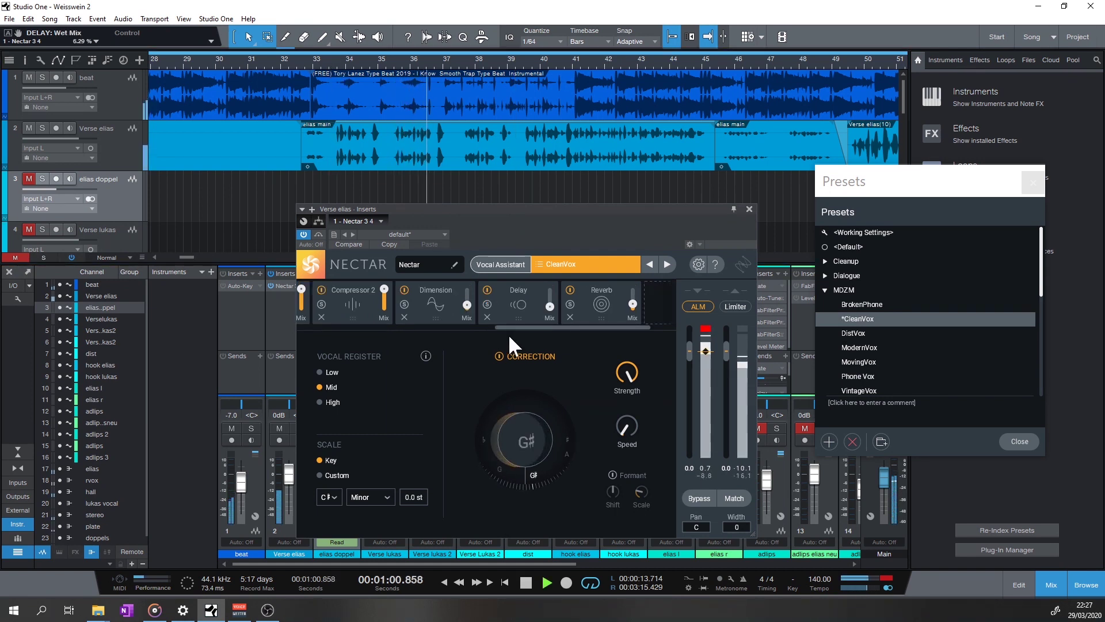
Step: Raise the makeup gain of CleanVox's Compressor 2 to 2.88 dB while the vocal plays, and stop playback
scroll(514, 326, "up", 3)
left_click(521, 311)
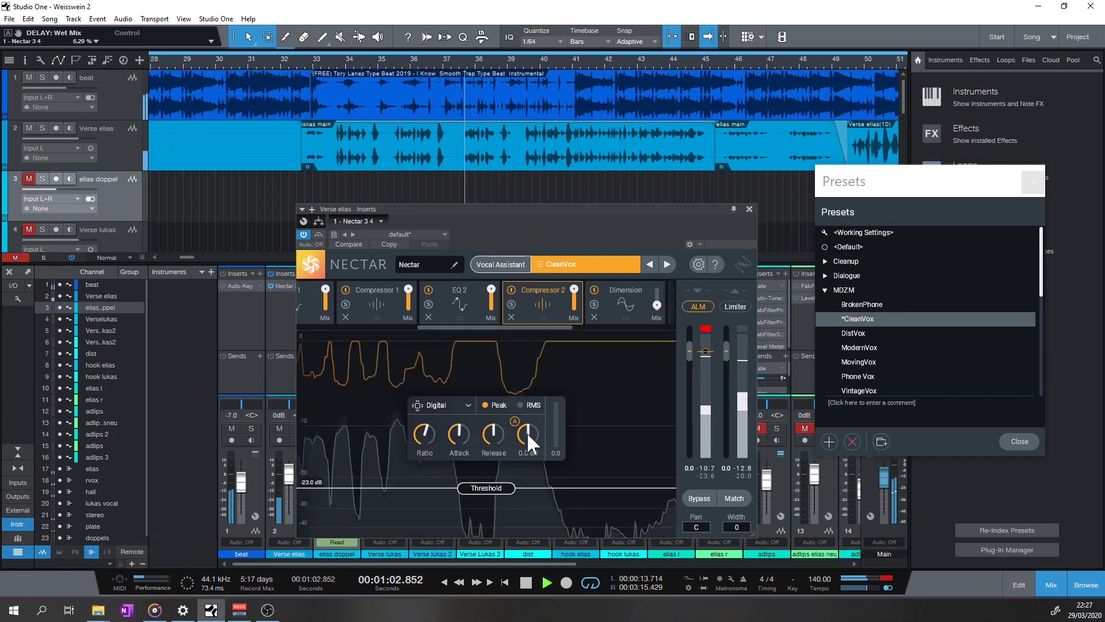
left_click_drag(527, 432, 529, 423)
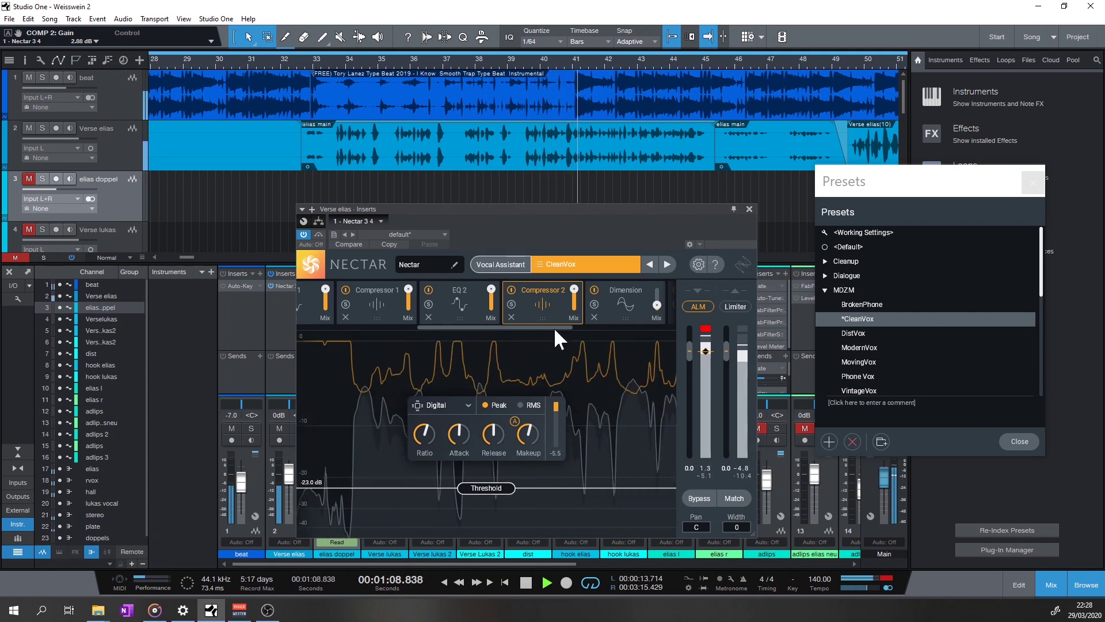
key("space")
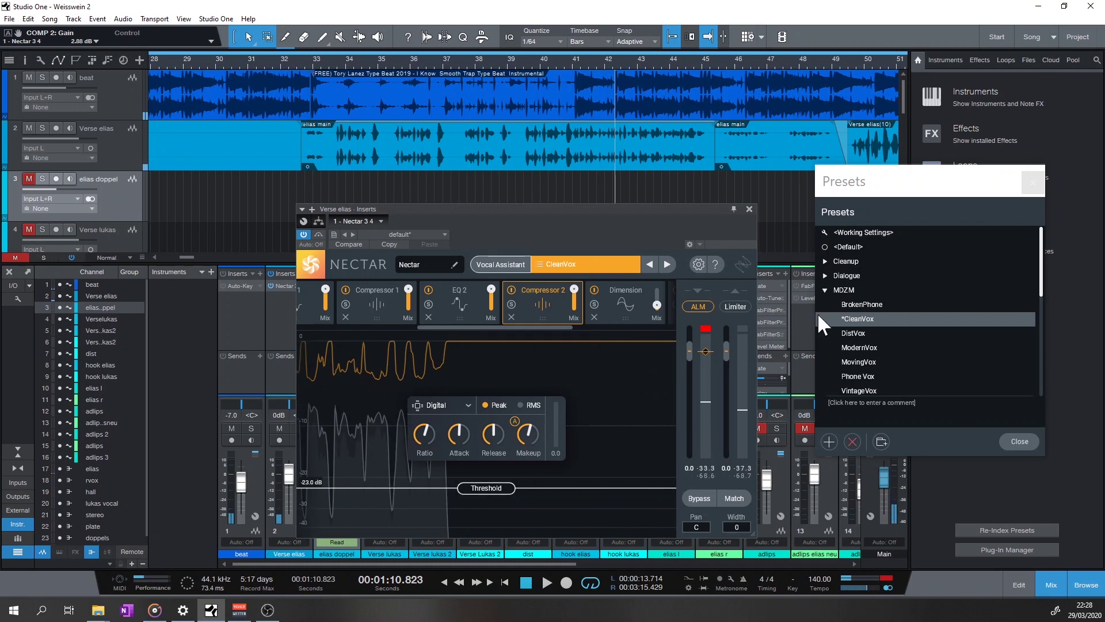
Step: Load the BrokenPhone preset, audition it on the vocal from about bar 33 and look through its module chain
left_click(866, 303)
left_click_drag(619, 328, 449, 340)
left_click(304, 60)
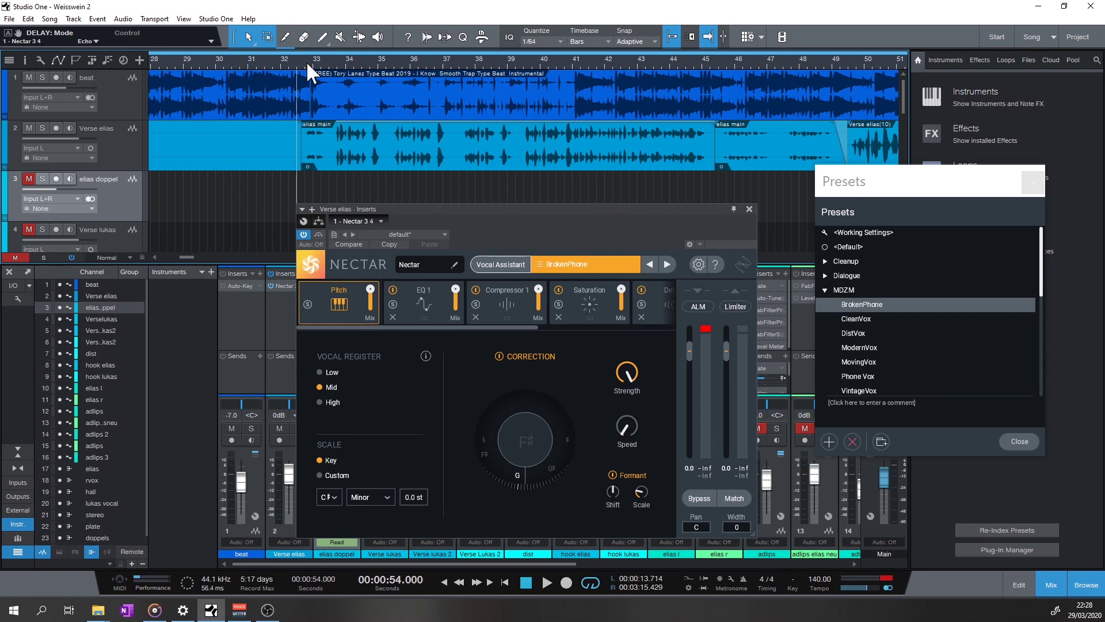
key("space")
key("space")
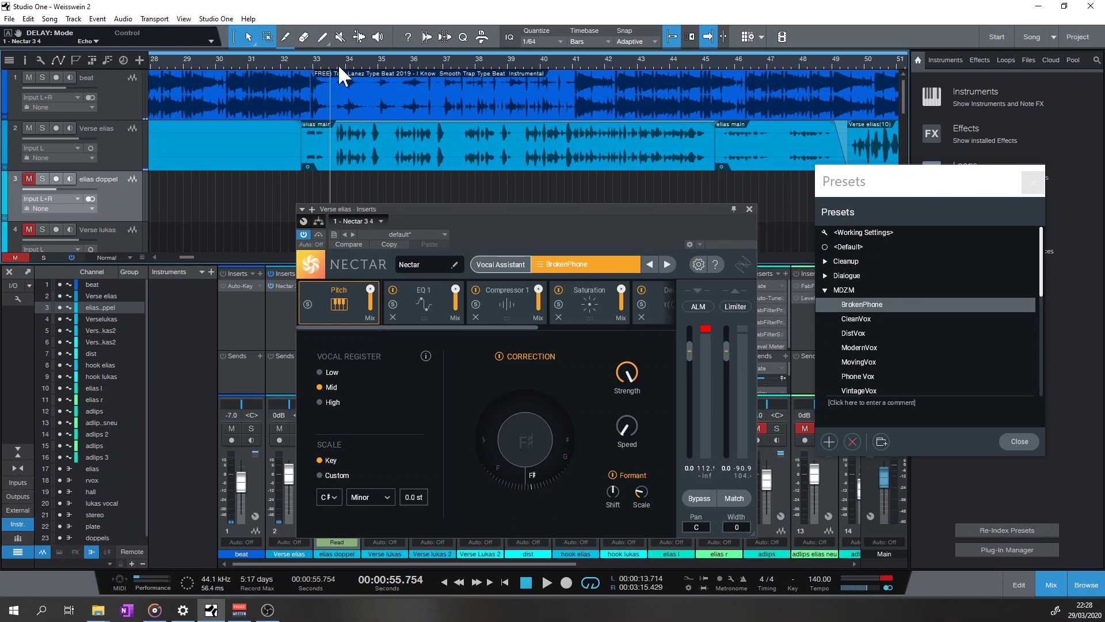
scroll(336, 65, "up", 2)
left_click(334, 65)
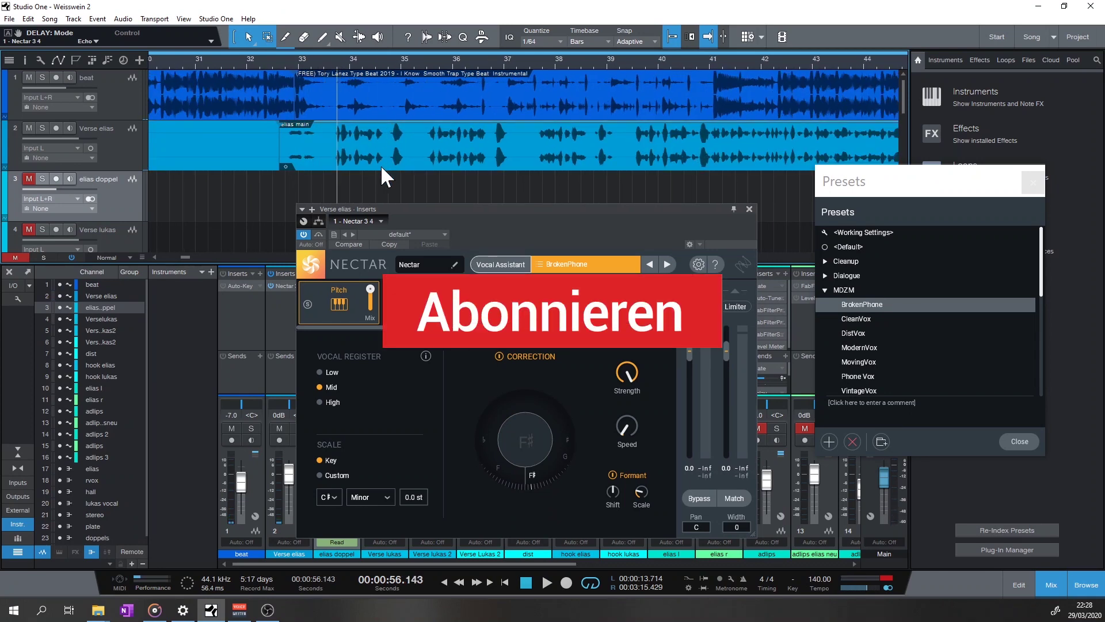
key("space")
key("space")
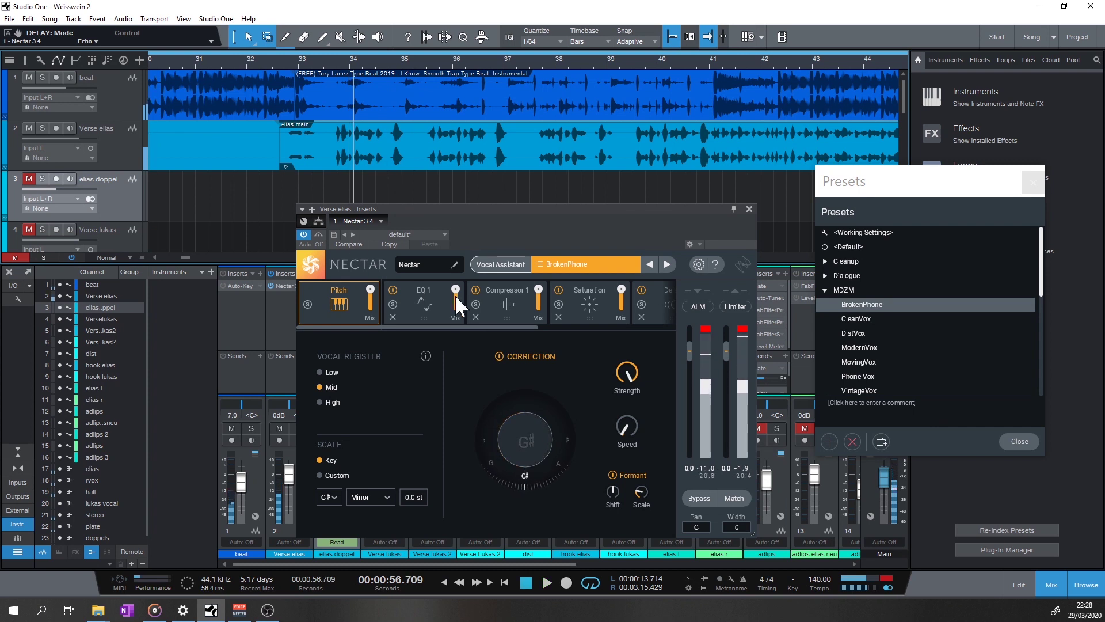
left_click_drag(472, 328, 604, 337)
Step: Step through the WarmVox, VintageVox, Phone Vox and MovingVox presets and return to BrokenPhone
scroll(889, 345, "down", 2)
left_click(871, 347)
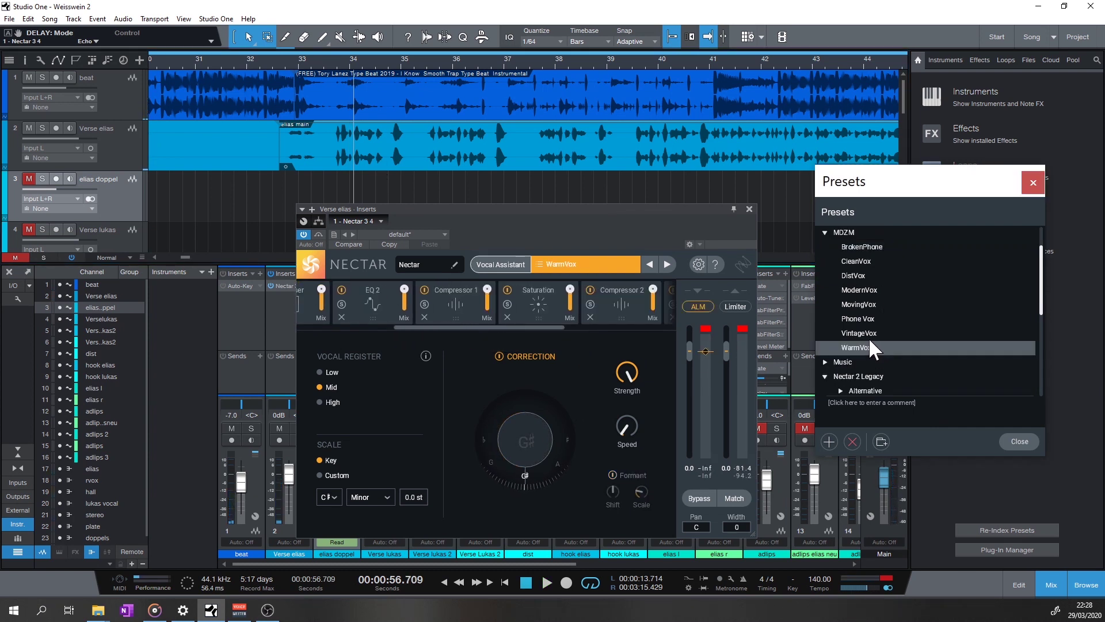
left_click(870, 333)
left_click(869, 318)
left_click(869, 305)
scroll(868, 304, "up", 1)
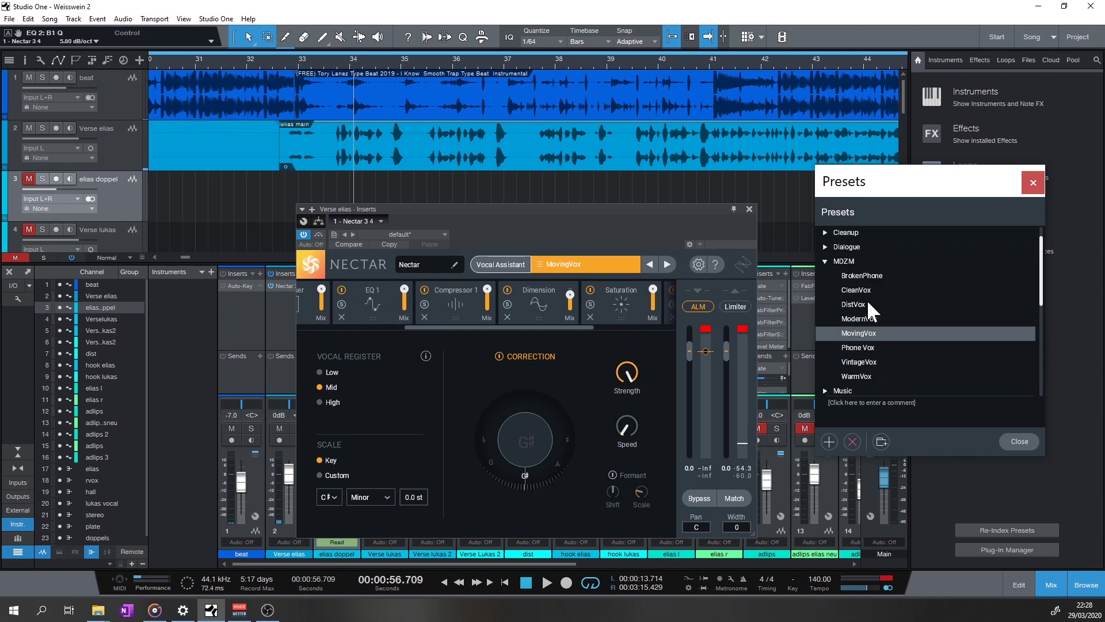
left_click(861, 276)
Step: Collapse the MDZM preset folder, close the preset browser and reposition the Nectar window higher on the screen
left_click(825, 261)
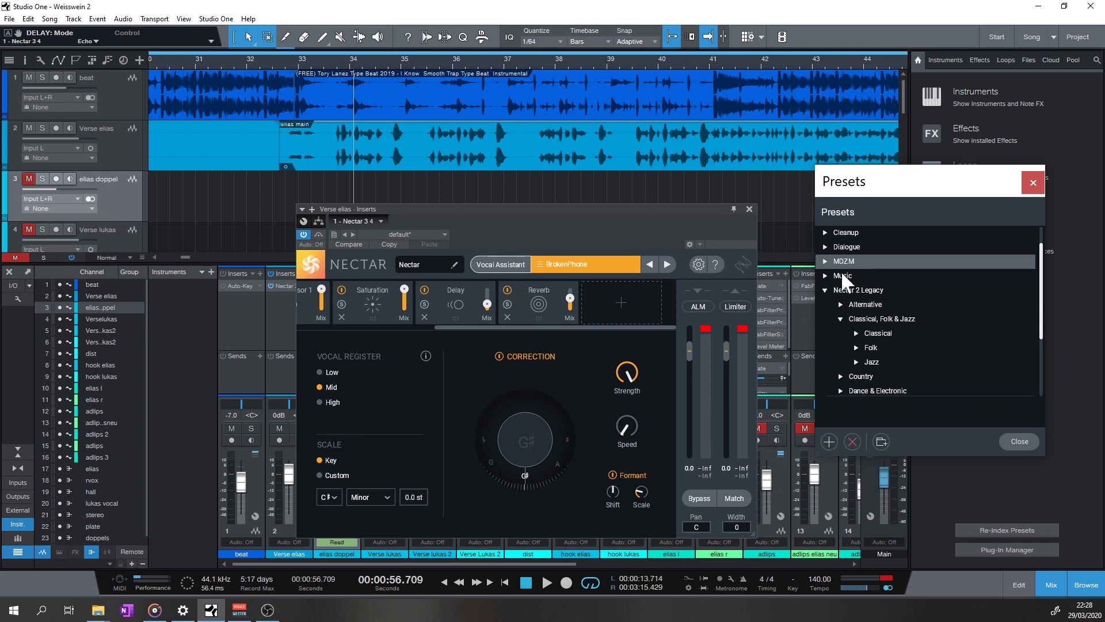
left_click(1034, 183)
left_click_drag(679, 221, 729, 161)
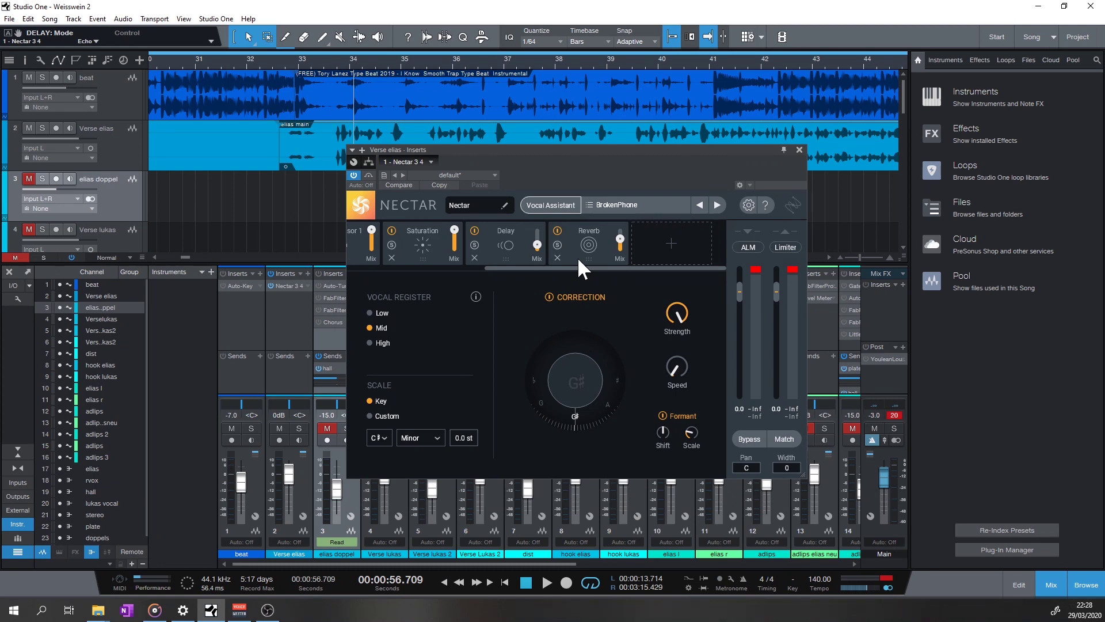
Step: Switch to File Explorer and show the MDZM folder and full path of Documents > iZotope > Nectar 3 > Presets
mouse_move(101, 610)
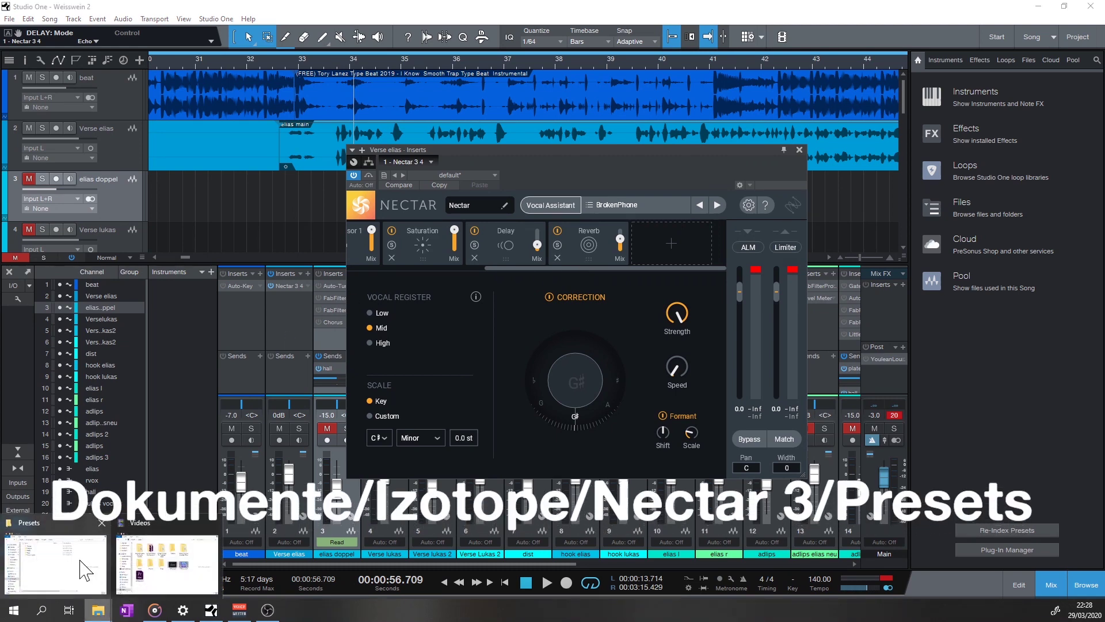
left_click(144, 564)
left_click_drag(257, 100, 779, 166)
left_click(699, 250)
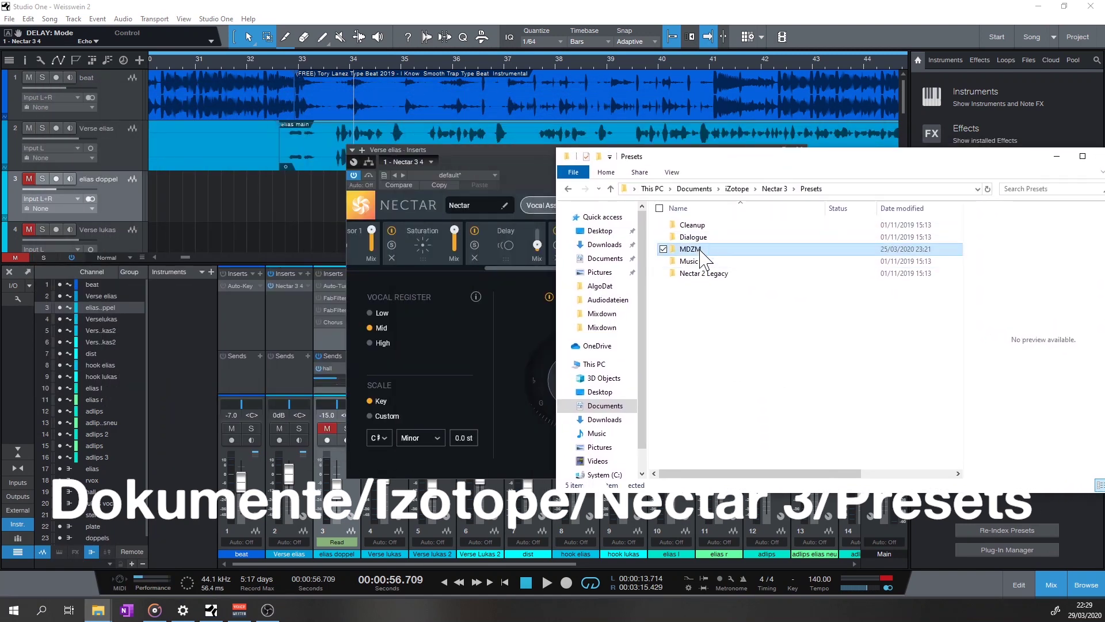
left_click(851, 188)
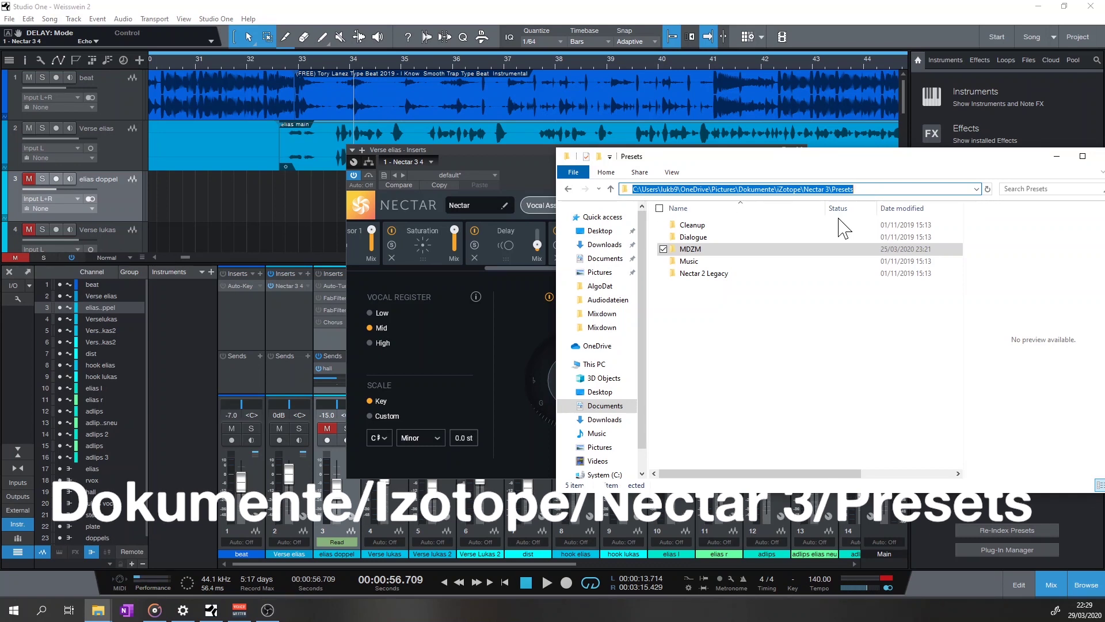
left_click(740, 292)
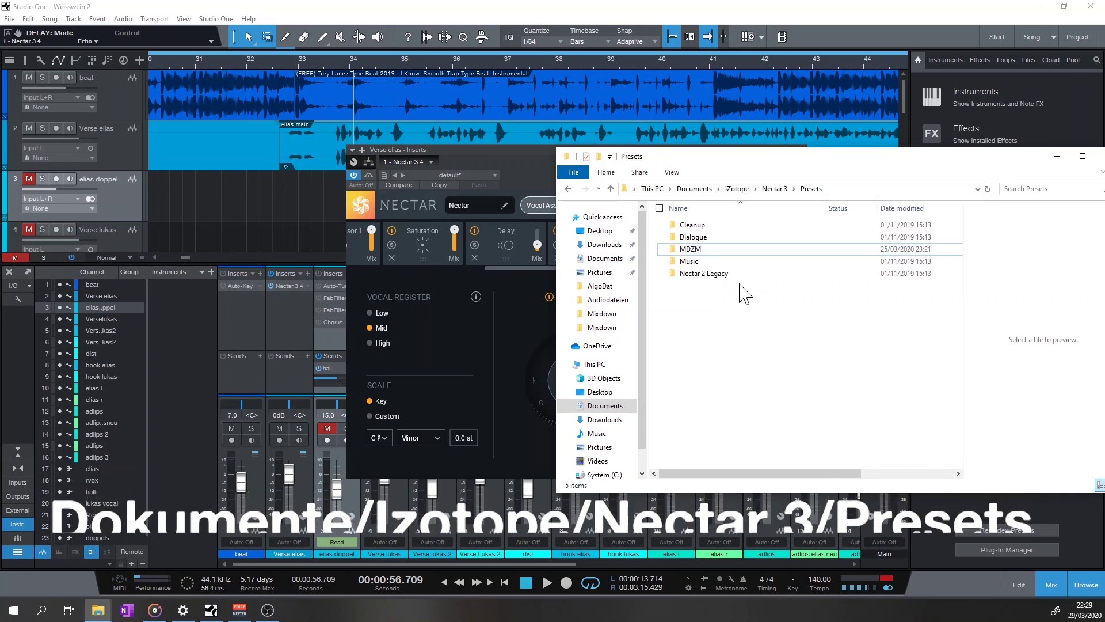
Step: Open the Music preset folder, look through its XML preset files and return to the Presets folder
left_click(711, 261)
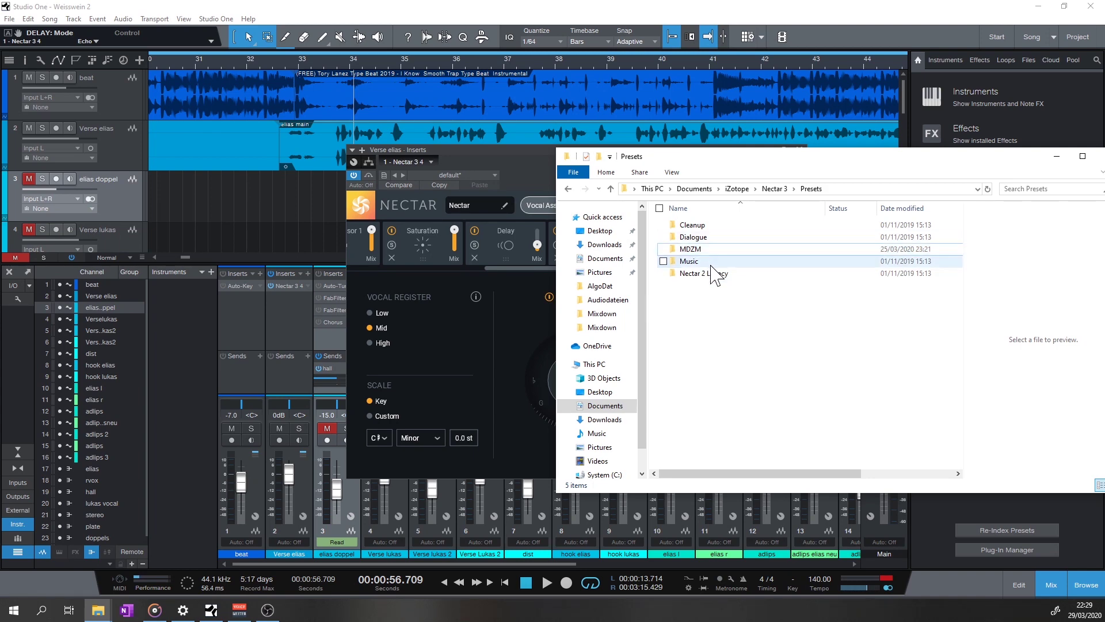
double_click(713, 262)
scroll(751, 406, "down", 4)
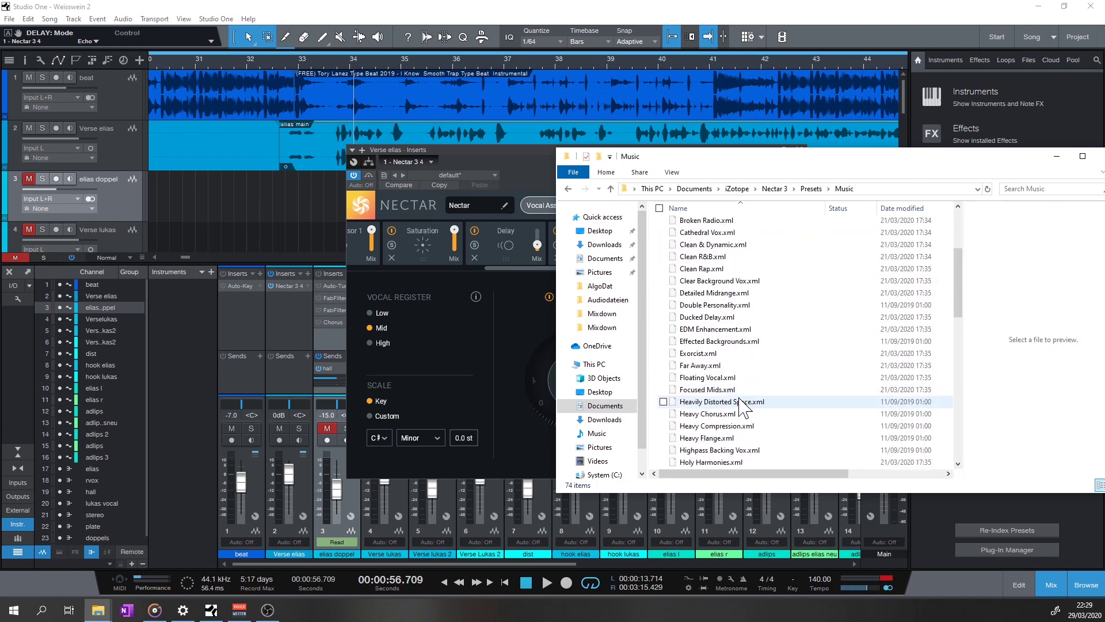
scroll(742, 406, "up", 4)
key("alt+Left")
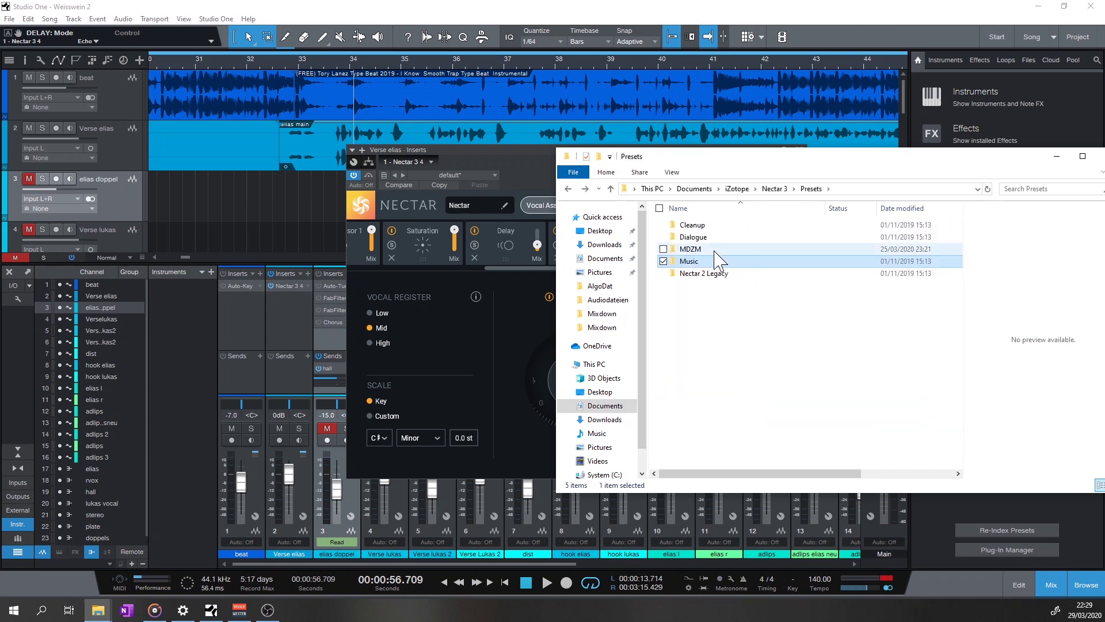
Step: Show the preset files inside the MDZM folder, return to the Presets folder and close File Explorer to get back to Nectar 3
double_click(694, 248)
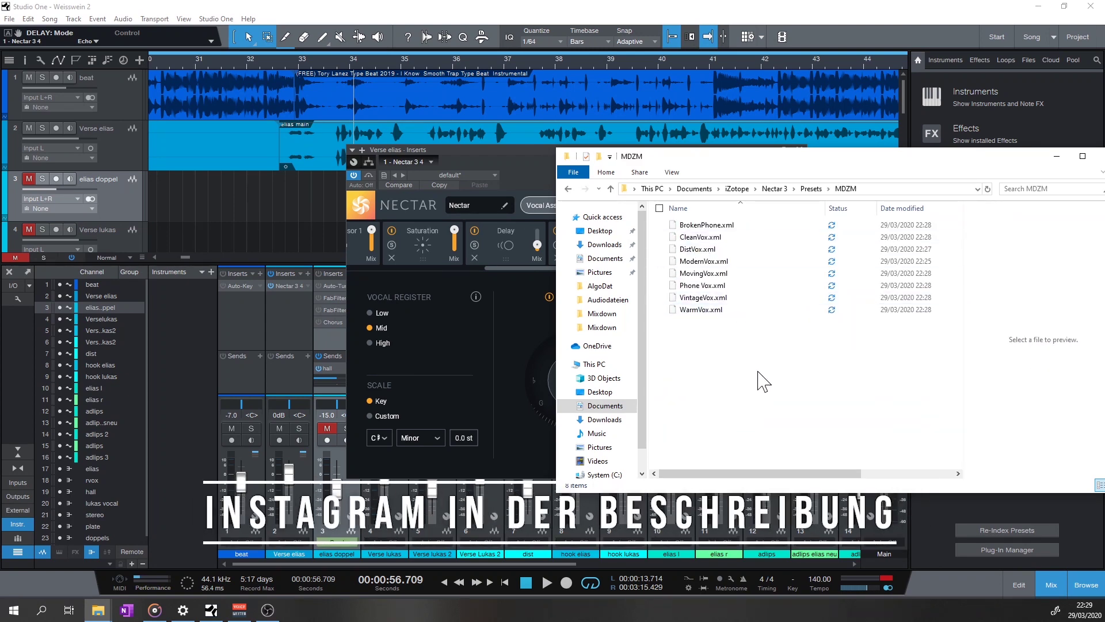
key("alt+Left")
left_click_drag(927, 164, 667, 195)
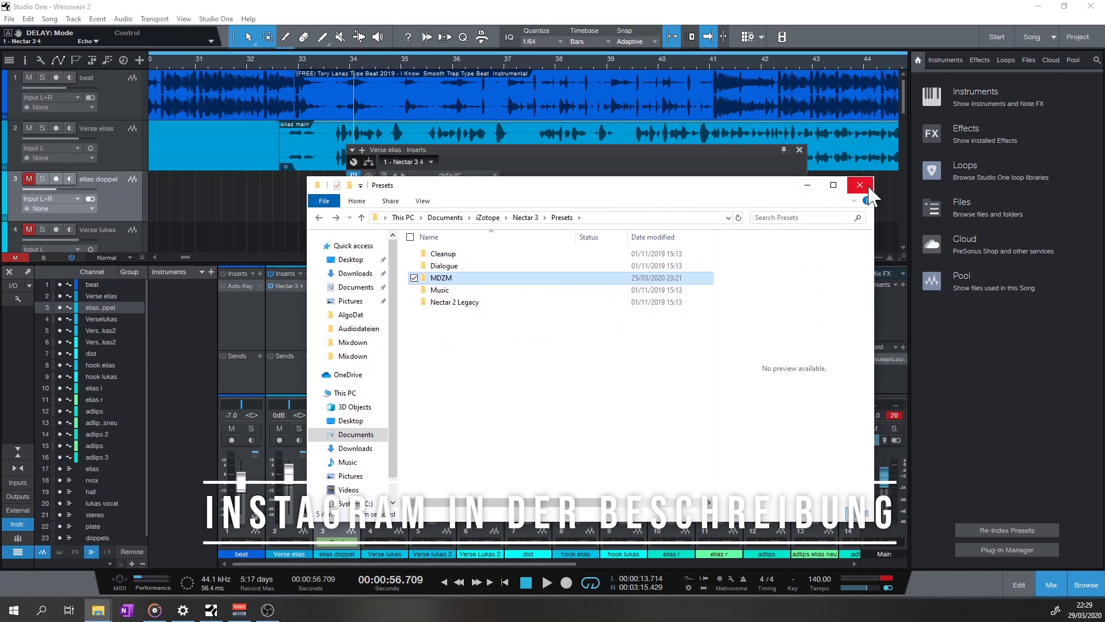
left_click(866, 182)
Step: Open the Nectar preset browser, then collapse and re-expand the MDZM folder to show its vocal presets
left_click(627, 203)
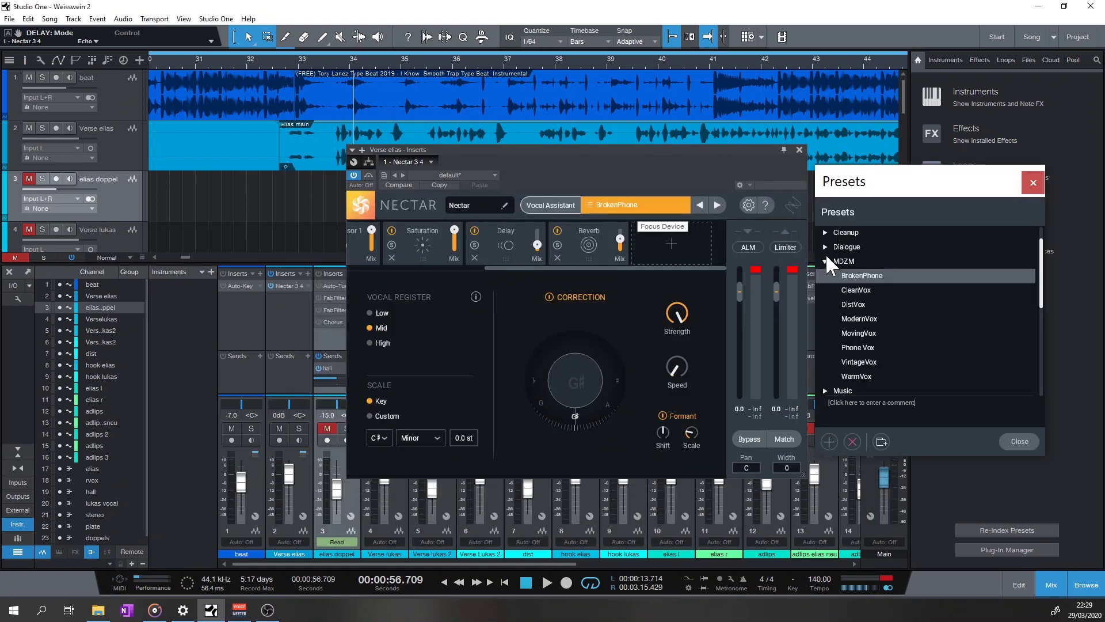
left_click(827, 289)
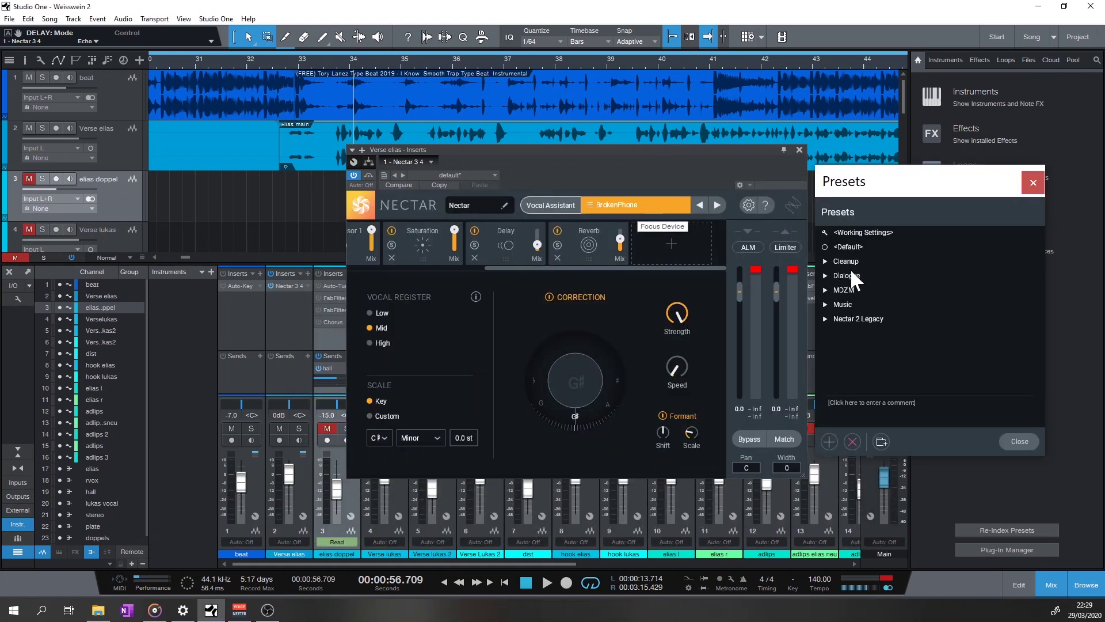
left_click(825, 289)
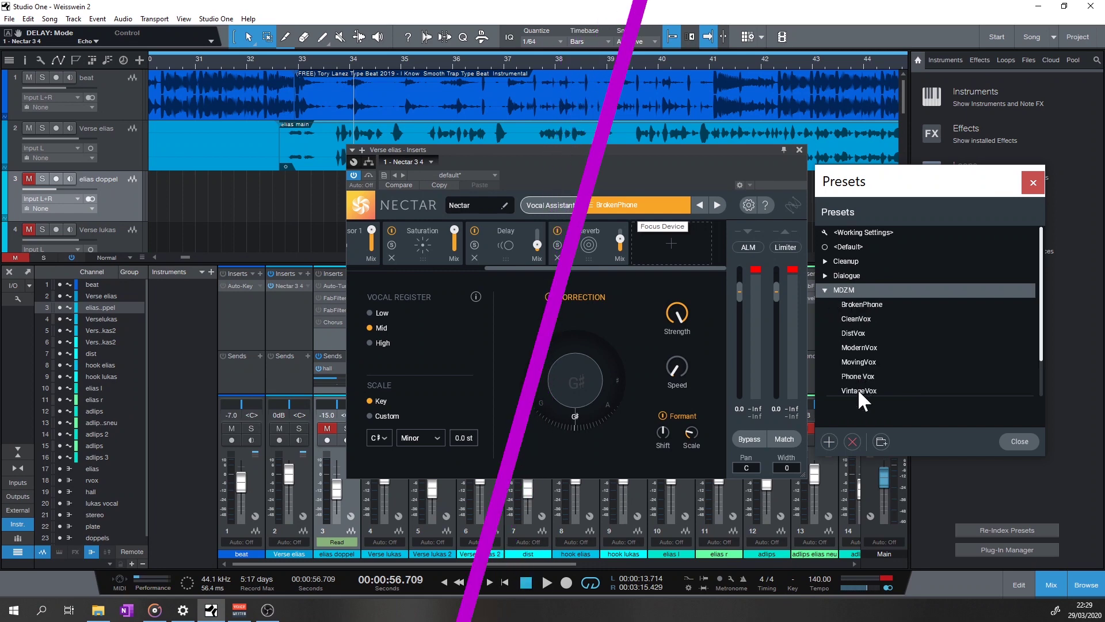